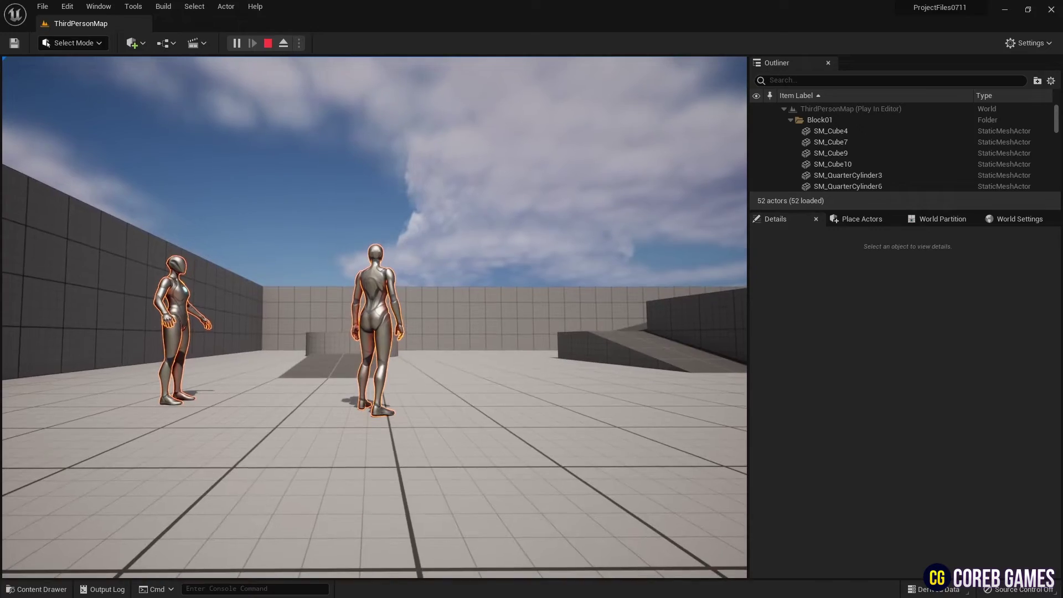
- Run and jump the character around the level to show the outline in play
key("w")
key("a")
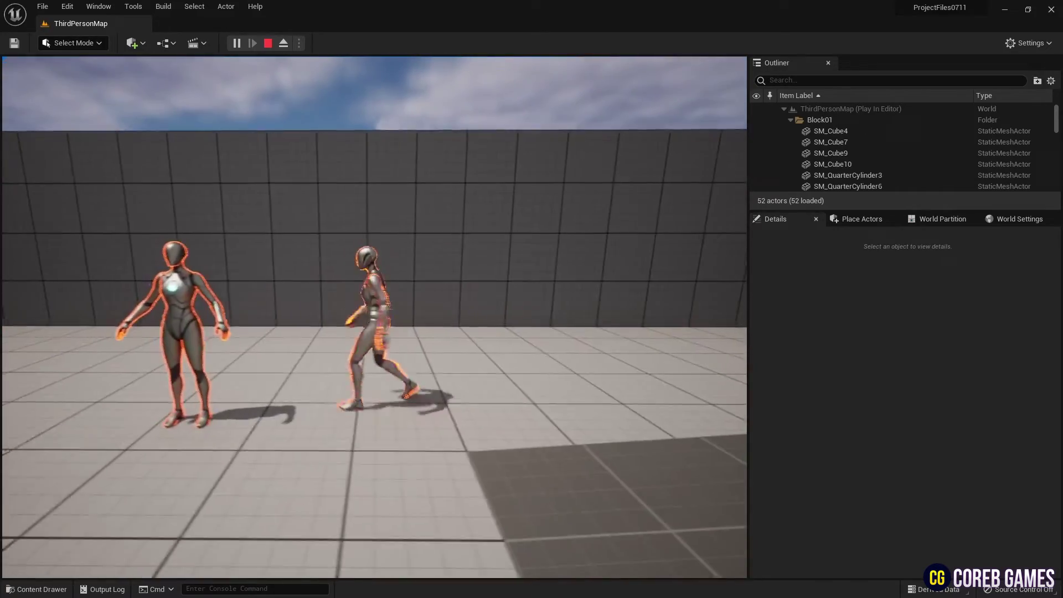
key("s")
key("d")
key("w")
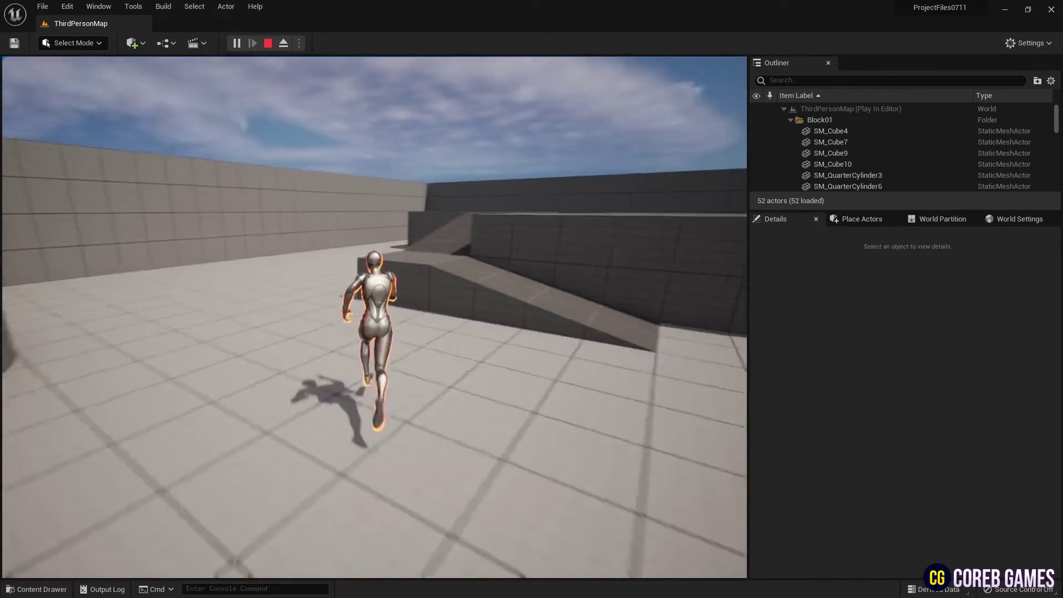
key("space")
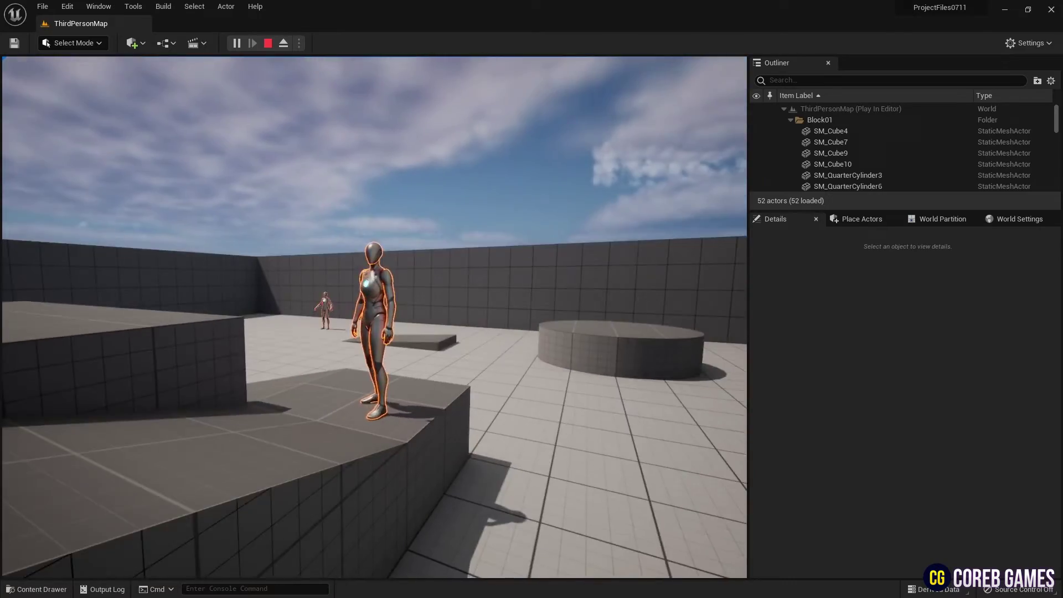
key("w")
key("space")
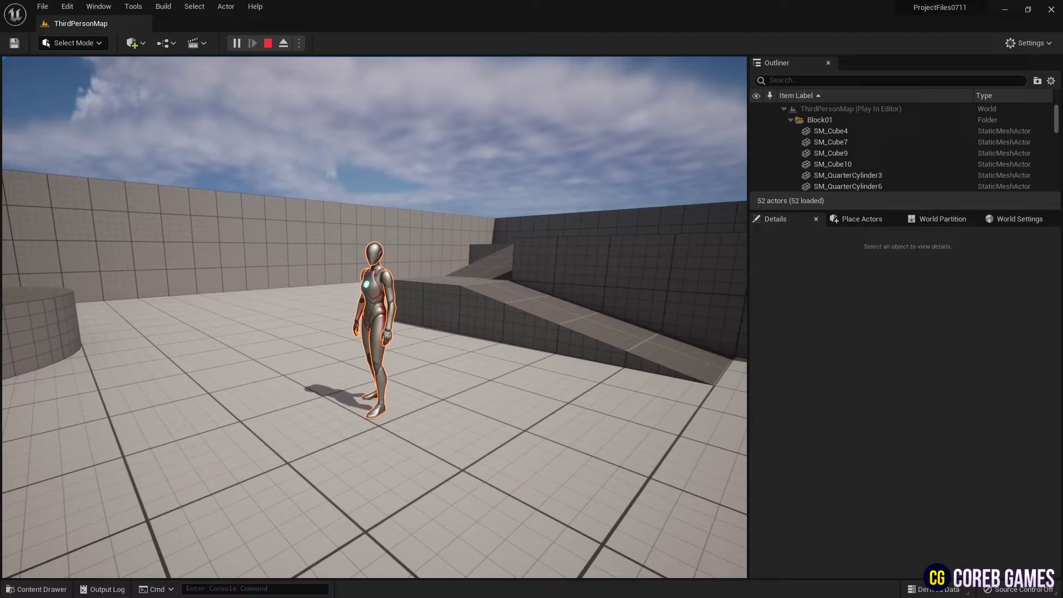
- Stop play and create a new material named M_Outline in the Content Drawer
key("Escape")
key("ctrl+space")
right_click(430, 423)
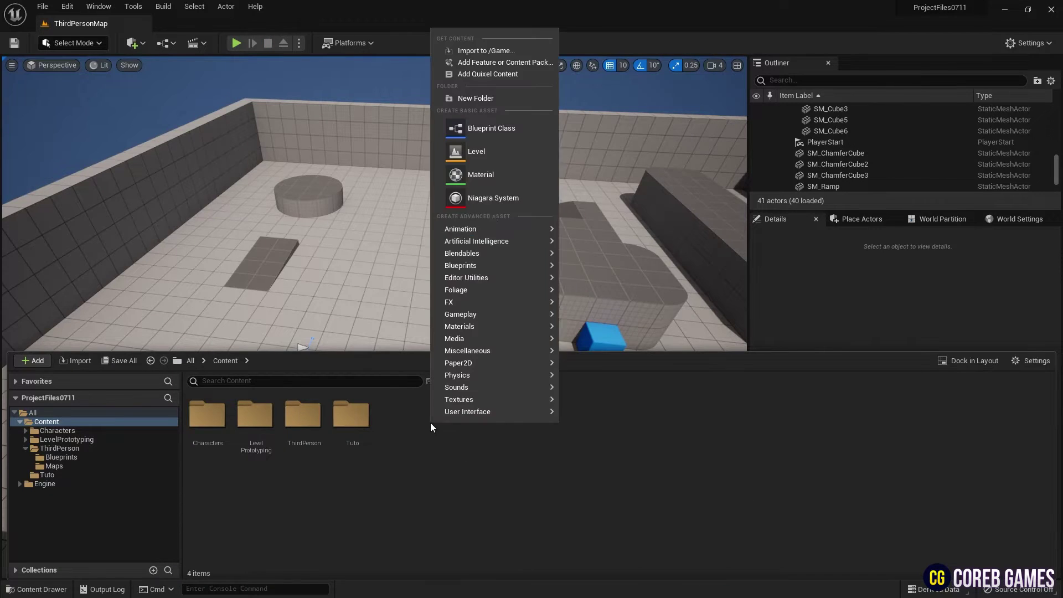
left_click(487, 176)
type("M_Outline")
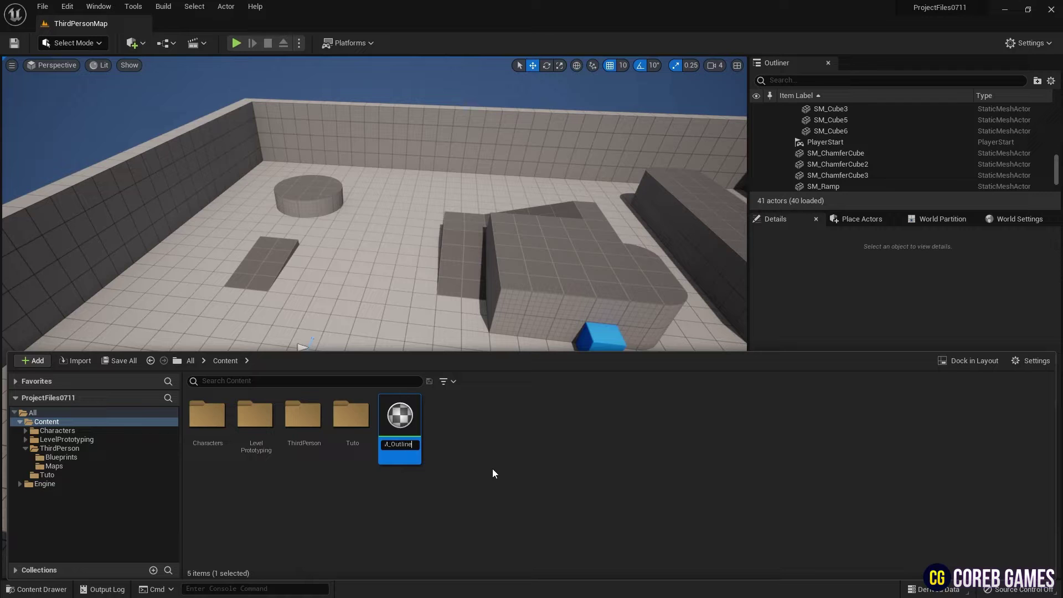
key("Return")
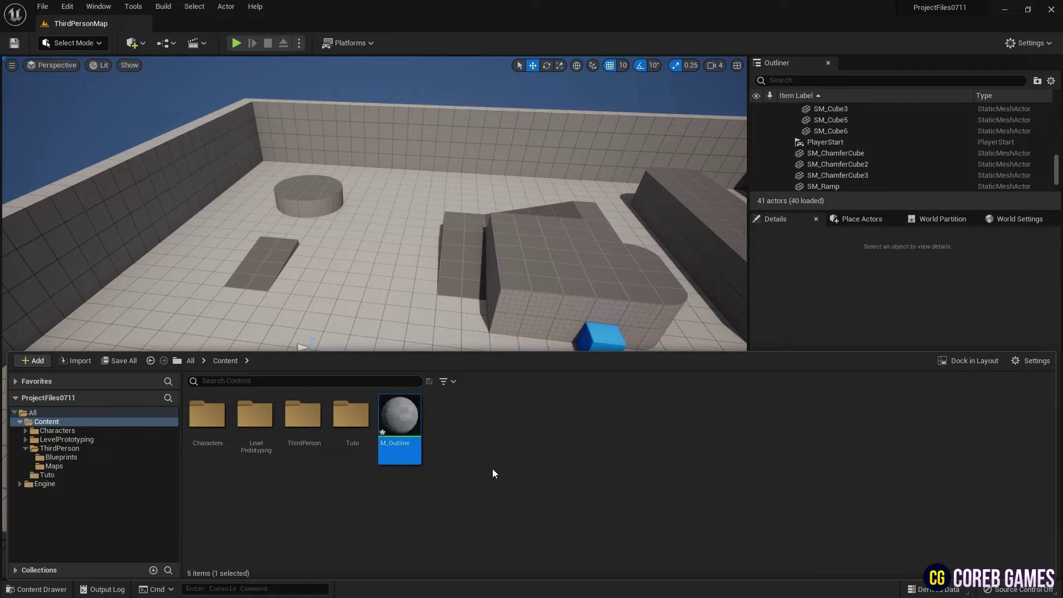
- Open M_Outline and set its Blend Mode to Masked and make it Two Sided
double_click(414, 423)
right_click_drag(430, 291, 510, 295)
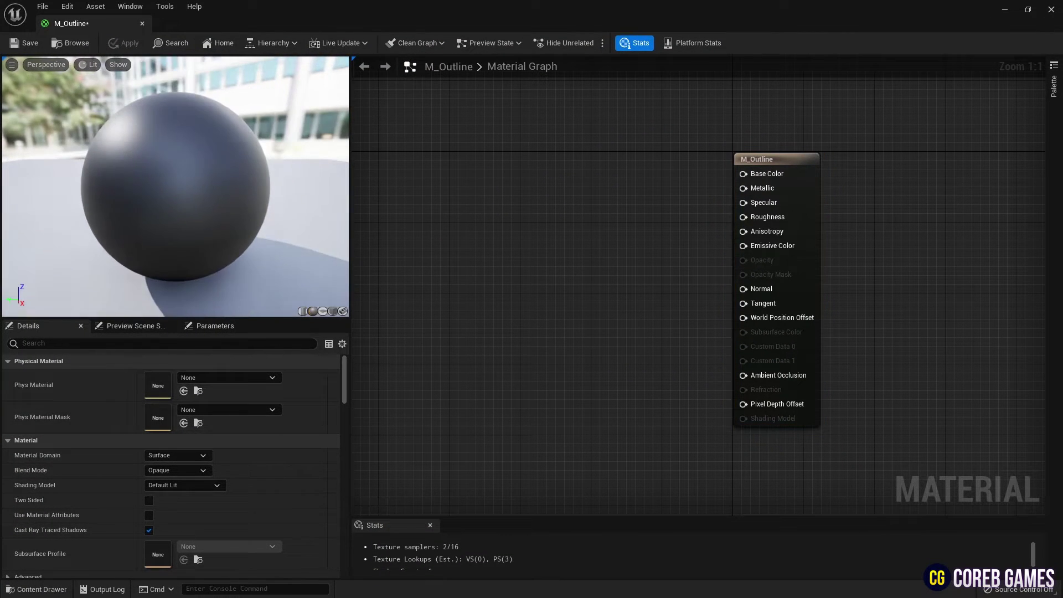
left_click(191, 470)
left_click(191, 491)
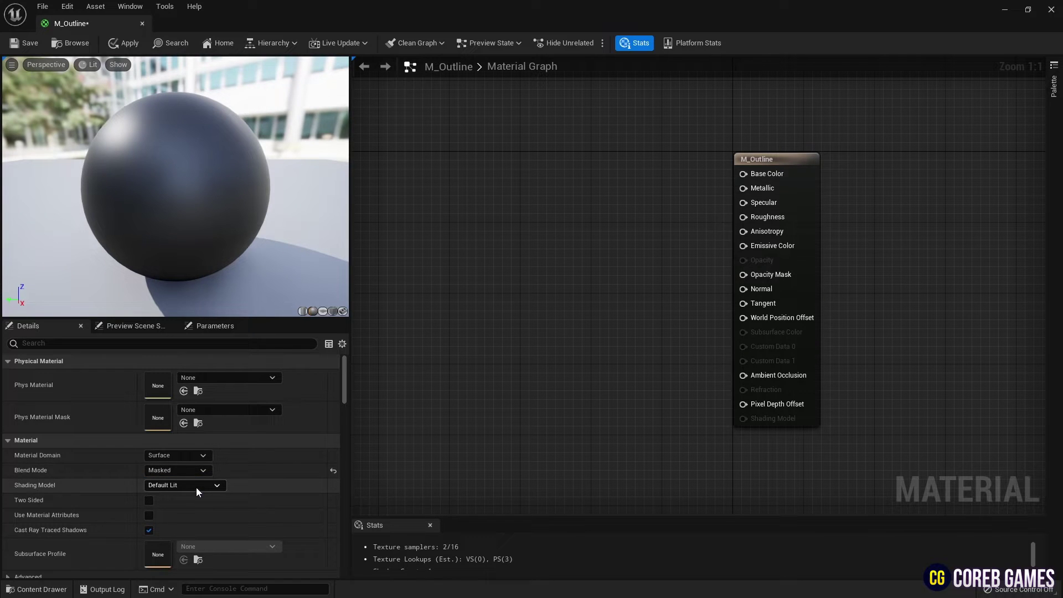
left_click(151, 501)
- Add a TwoSidedSign node to the material graph
right_click_drag(539, 204, 594, 179)
right_click(542, 161)
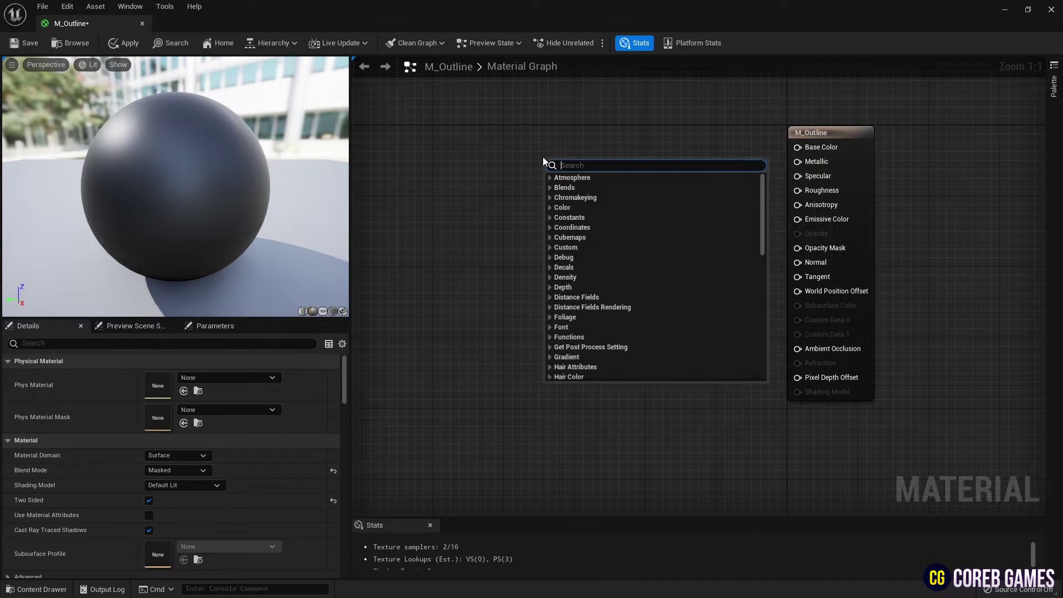
type("twosi")
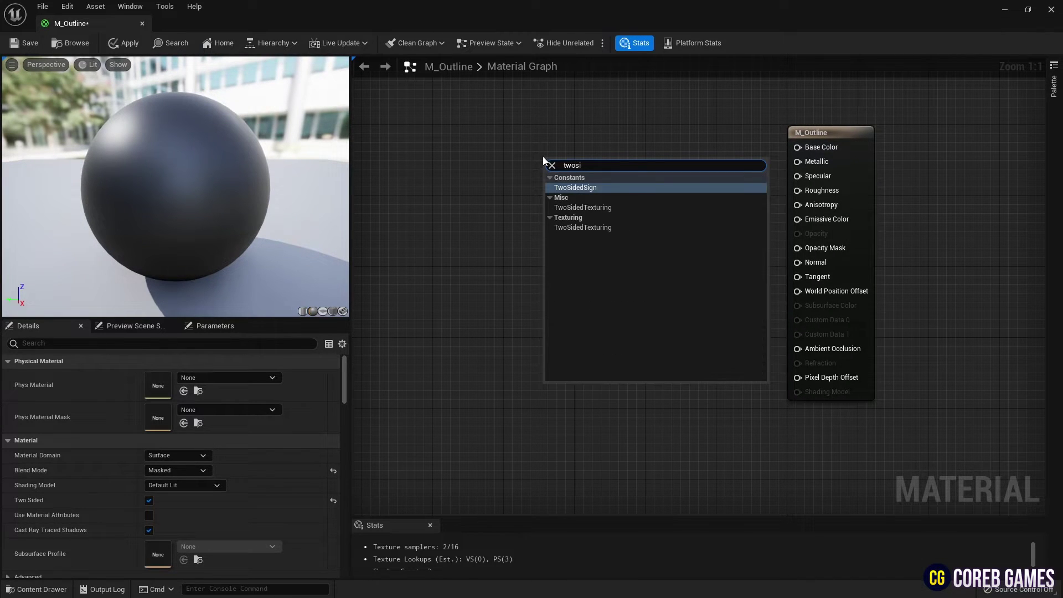
key("Return")
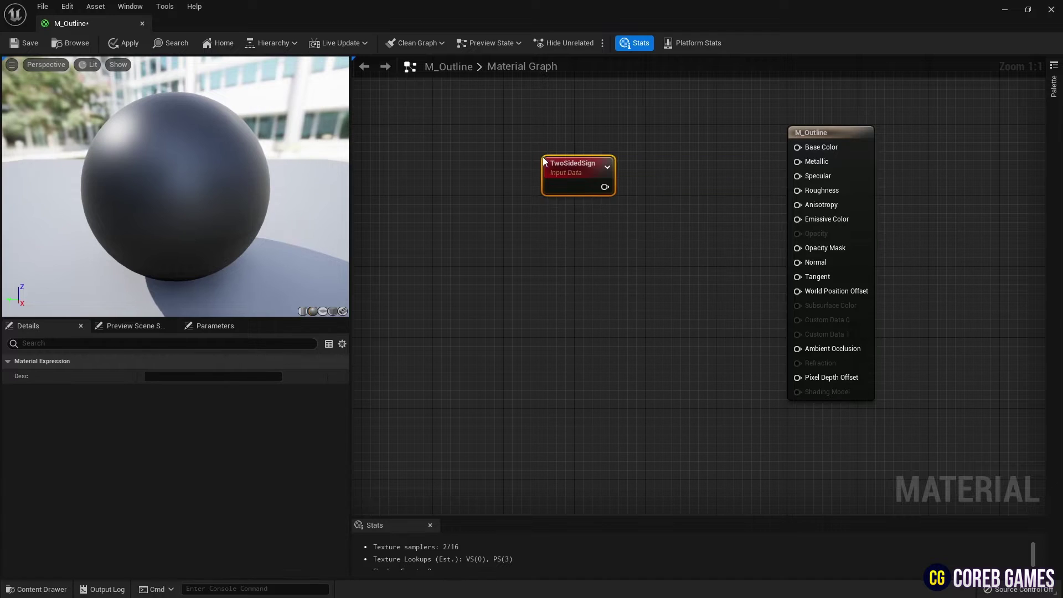
left_click_drag(587, 174, 506, 225)
- Feed TwoSidedSign through a new 1-x node into Opacity Mask
right_click(554, 217)
type("one")
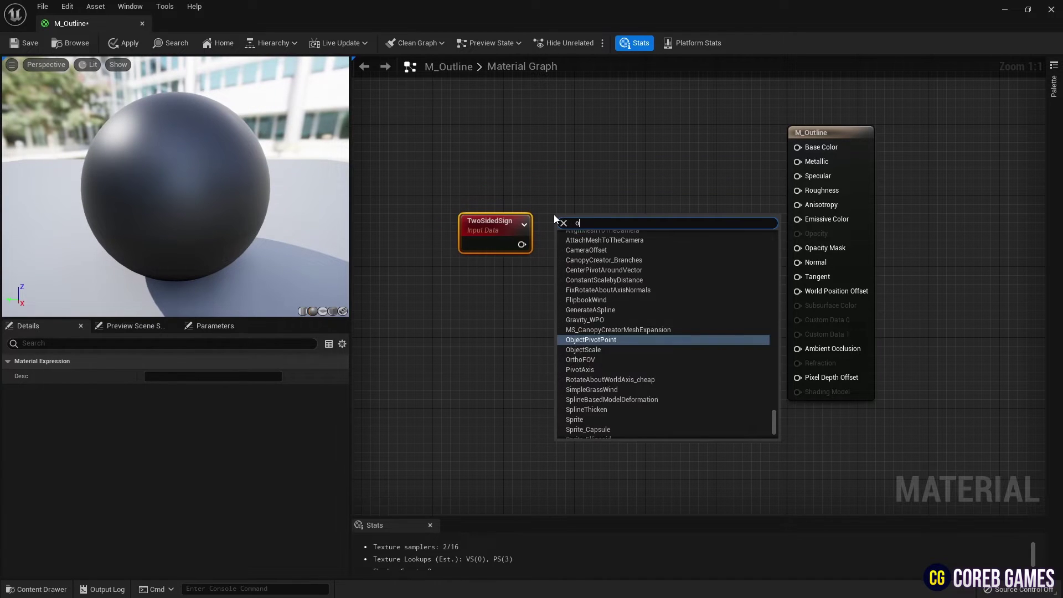
key("Return")
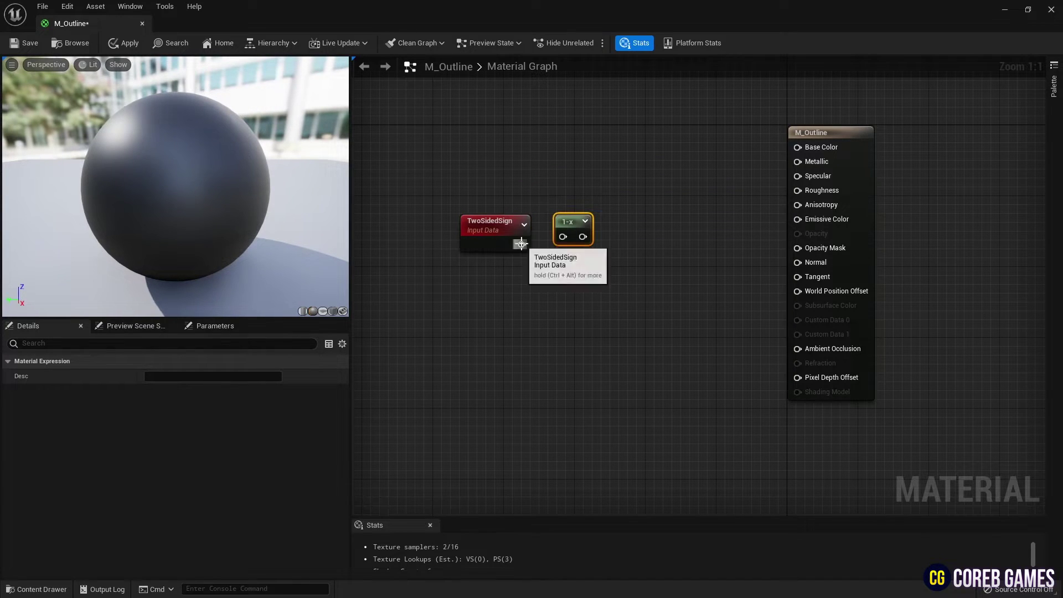
left_click_drag(522, 244, 803, 249)
left_click_drag(626, 194, 486, 237)
left_click_drag(575, 231, 682, 231)
mouse_move(238, 205)
left_mouse_down()
mouse_move(182, 205)
mouse_move(232, 202)
left_mouse_up()
mouse_move(121, 230)
left_mouse_down()
mouse_move(160, 231)
mouse_move(133, 229)
left_mouse_up()
- Add a Constant3Vector, convert it to a parameter named Color, and give it an orange default
right_click_drag(729, 205, 719, 264)
left_click_drag(667, 288, 666, 298)
right_click_drag(617, 182, 631, 225)
left_click(589, 126)
key("3")
left_click(589, 126)
right_click(616, 137)
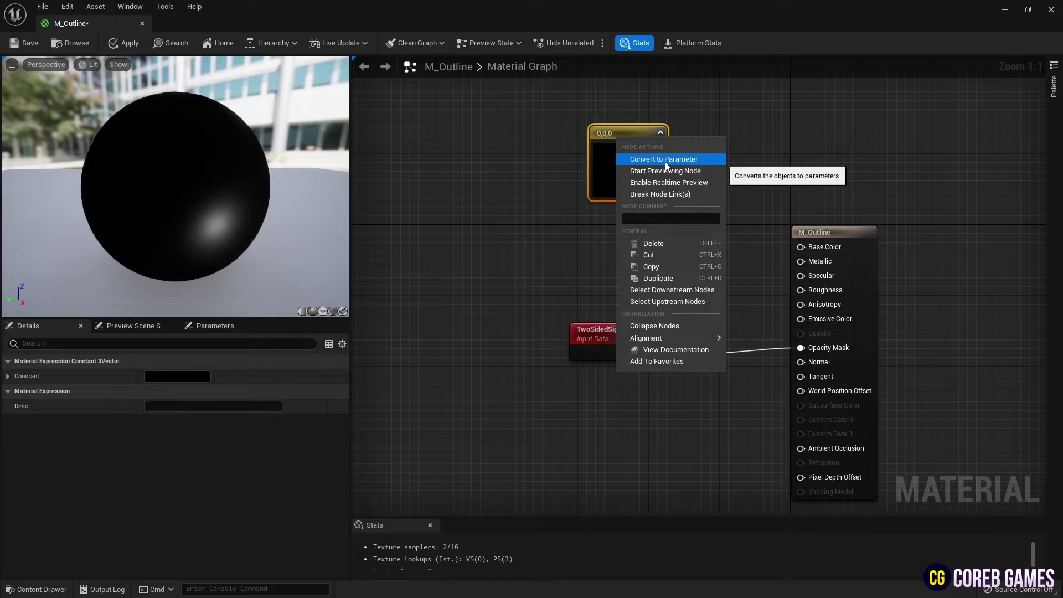
left_click(665, 160)
type("Color")
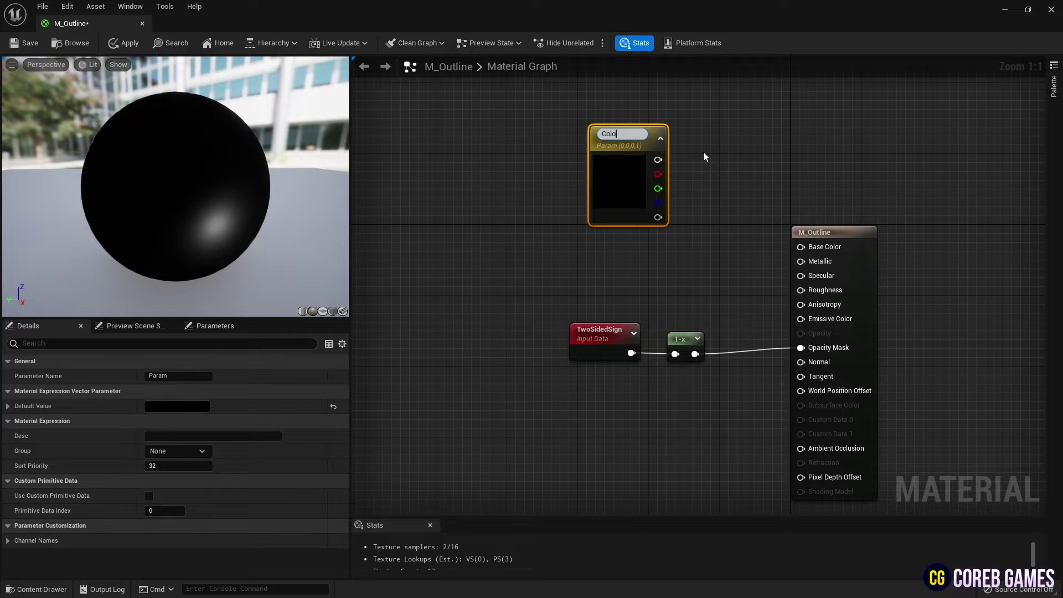
key("Return")
left_click(197, 407)
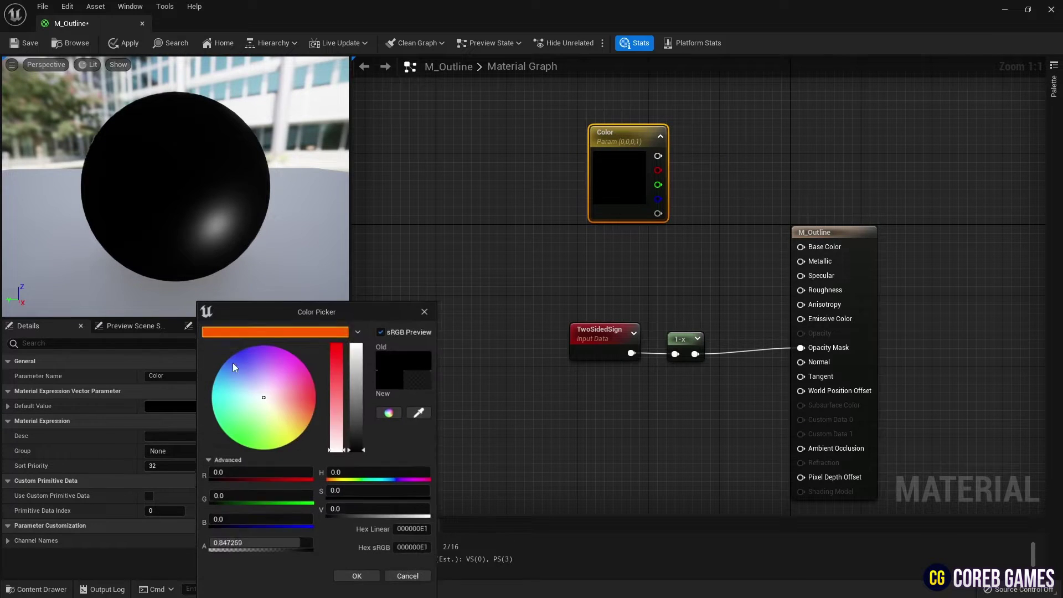
left_click(277, 332)
left_click(362, 579)
- Multiply Color by a Bright scalar parameter (1.0) and feed it into Emissive Color
left_click(695, 209)
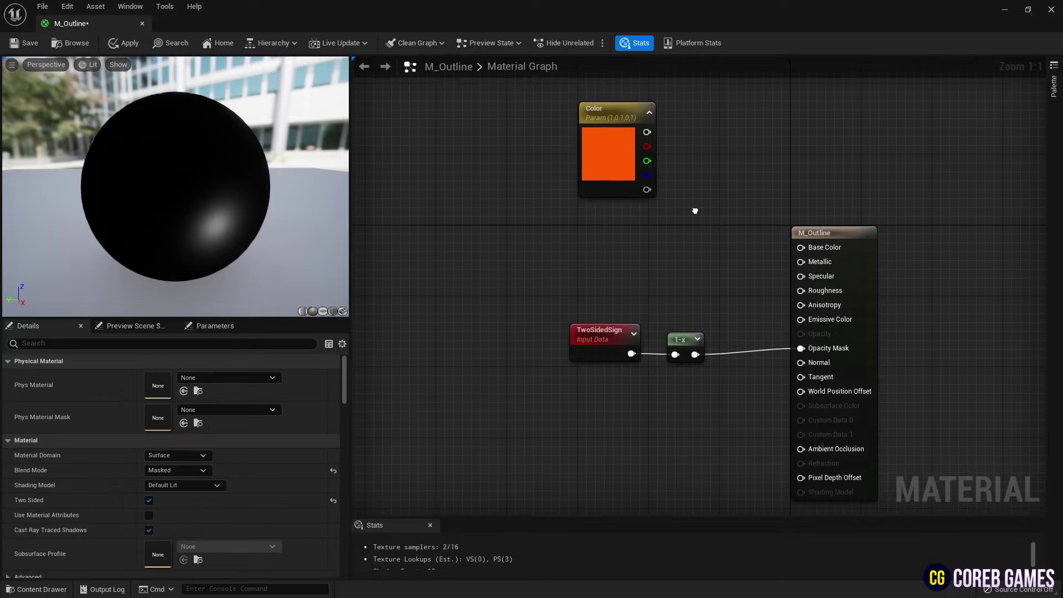
right_click_drag(695, 209, 705, 245)
left_click(690, 219)
left_click(609, 260)
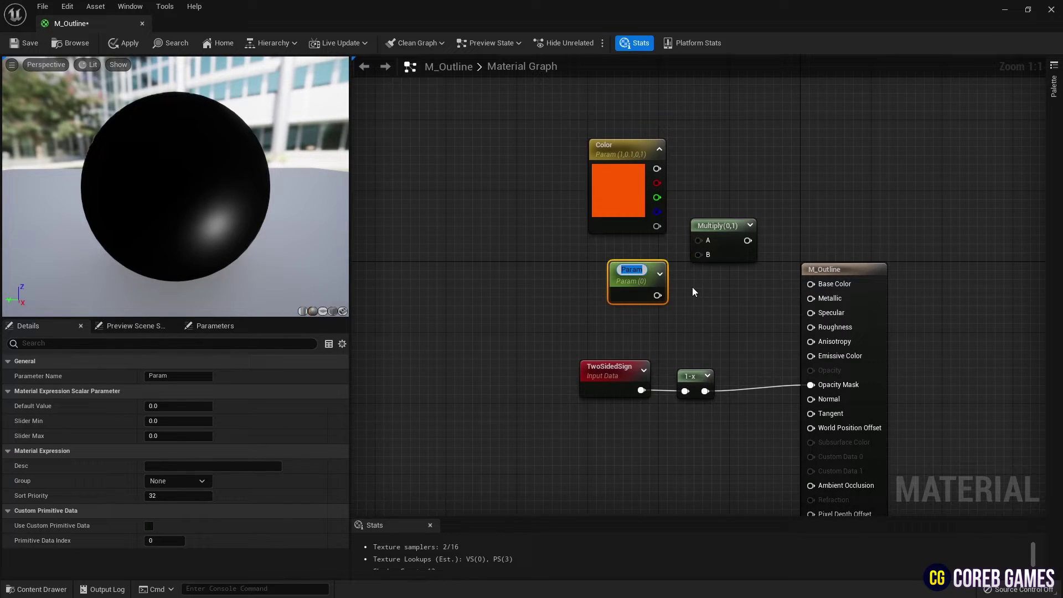
type("Bright")
key("Return")
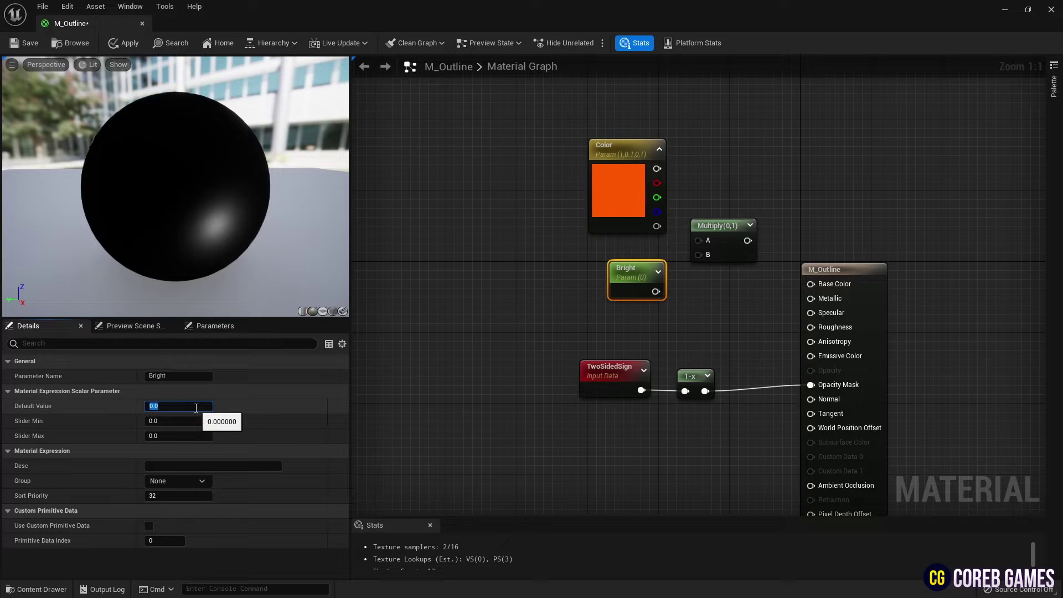
key("Return")
left_click_drag(656, 168, 697, 240)
left_click_drag(655, 291, 812, 356)
right_click_drag(726, 314, 709, 283)
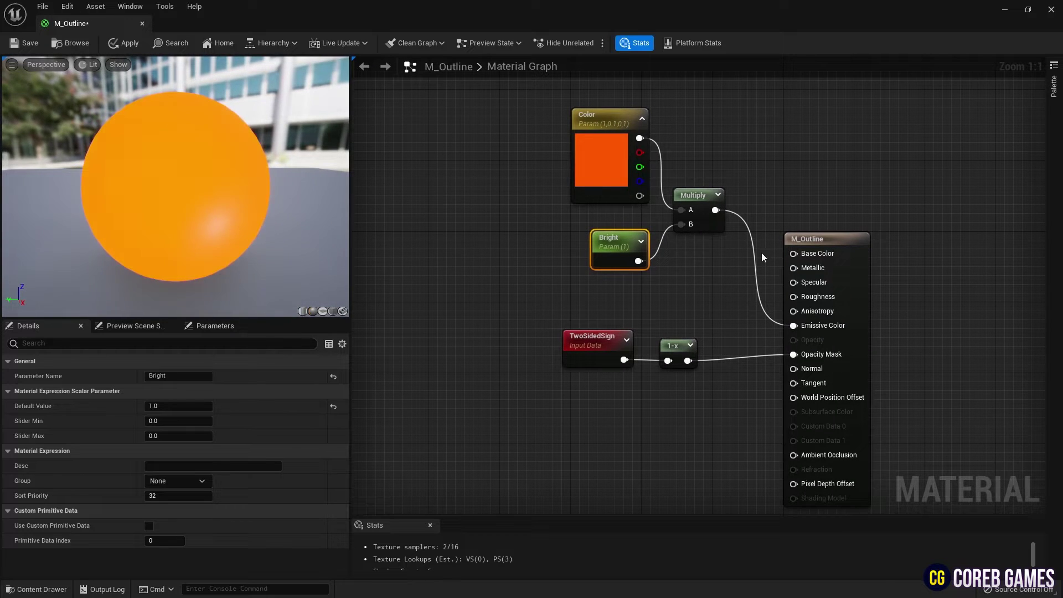
- Set the material's Shading Model to Unlit
left_click(810, 243)
left_click(197, 485)
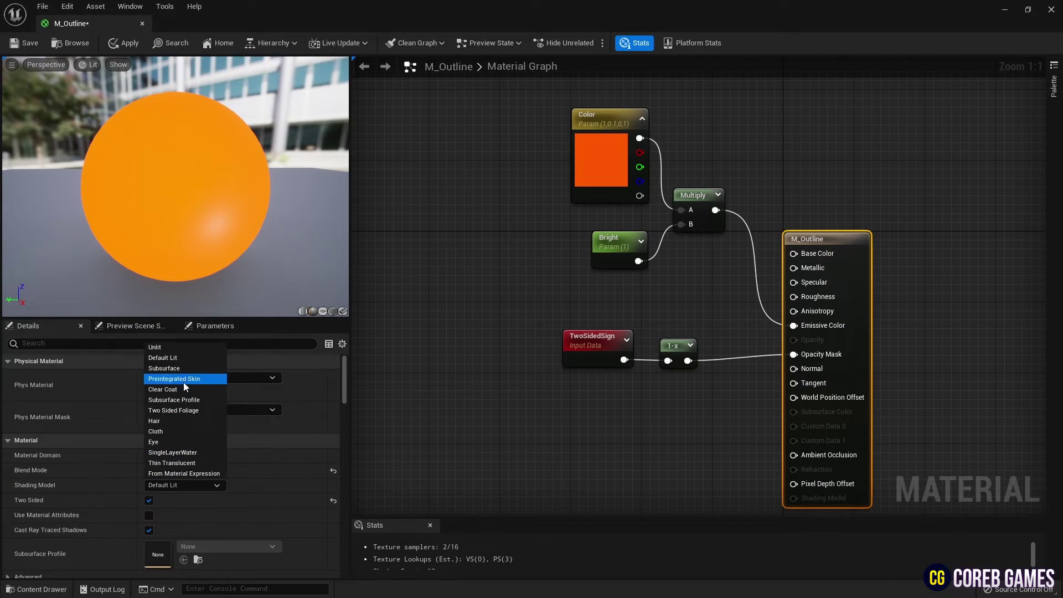
left_click(181, 348)
mouse_move(204, 206)
left_mouse_down()
mouse_move(260, 188)
mouse_move(277, 166)
mouse_move(198, 188)
left_mouse_up()
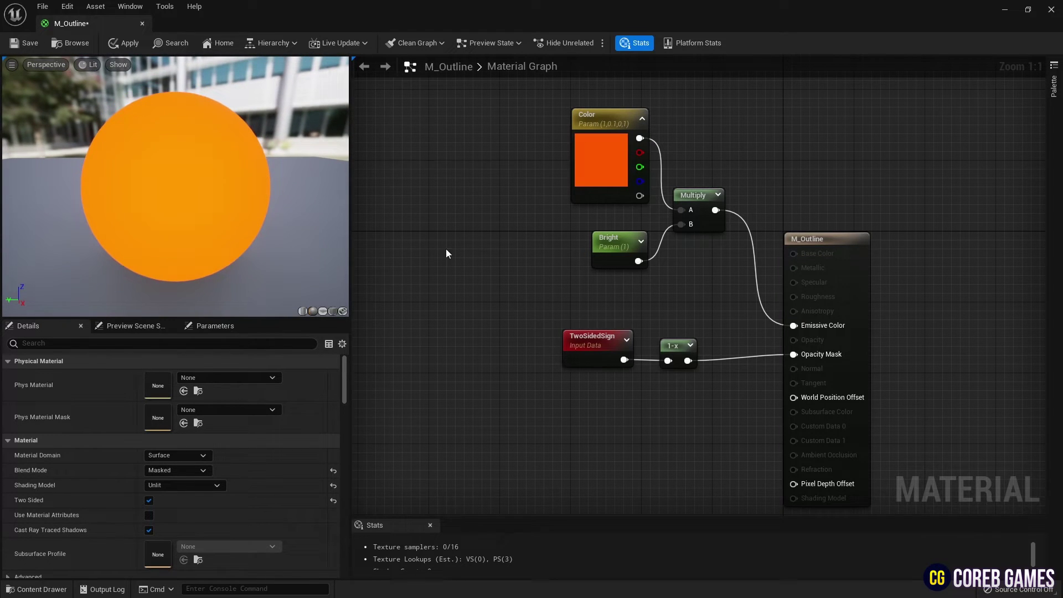
right_click_drag(446, 254, 569, 311)
- Add a Fresnel node feeding a new 1-x node, previewing the inverted result
right_click(543, 290)
type("f")
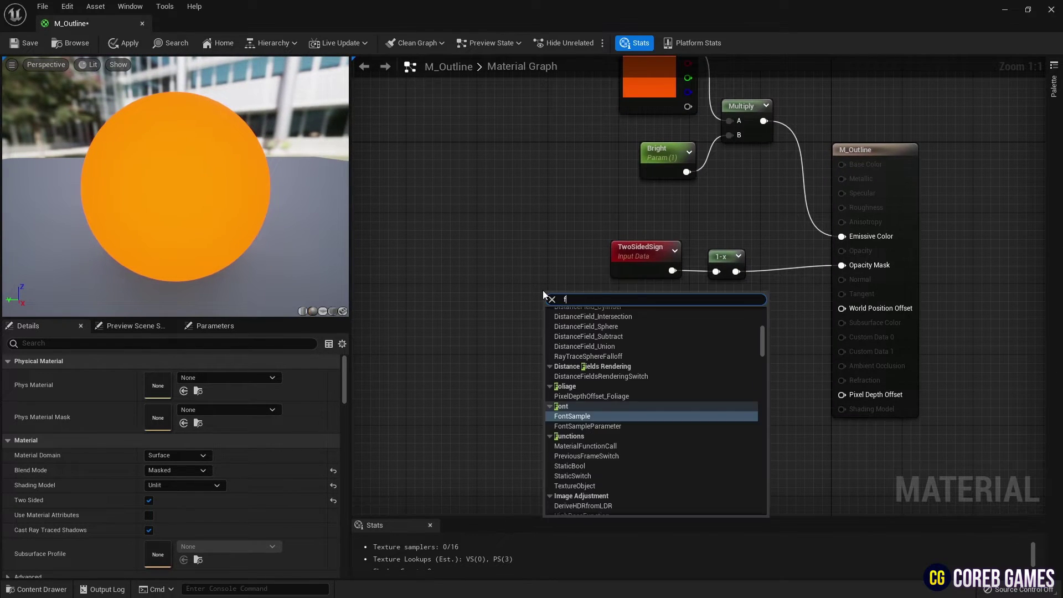
type("res")
key("Return")
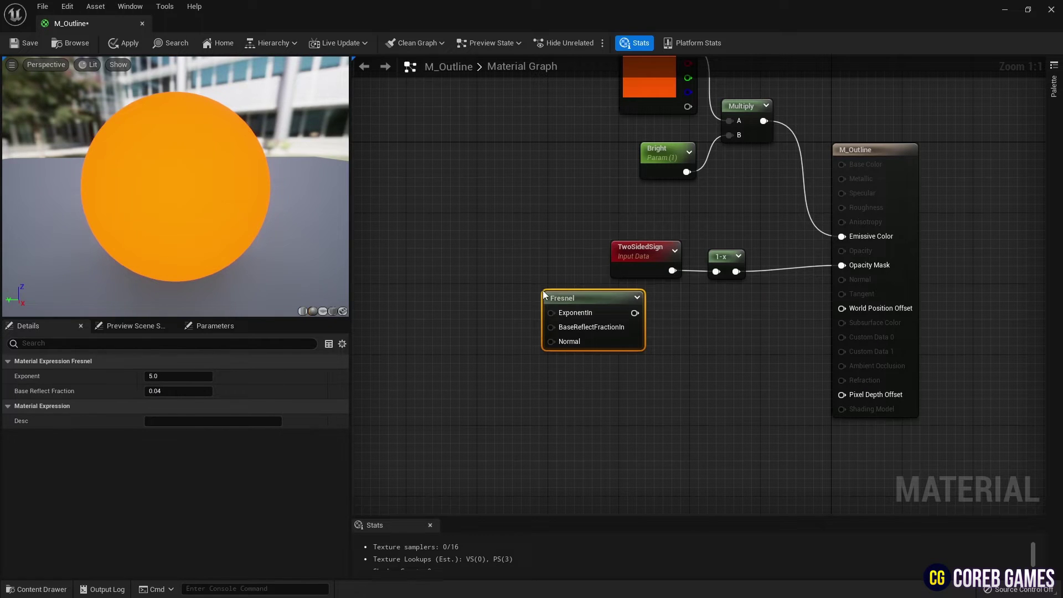
right_click(694, 313)
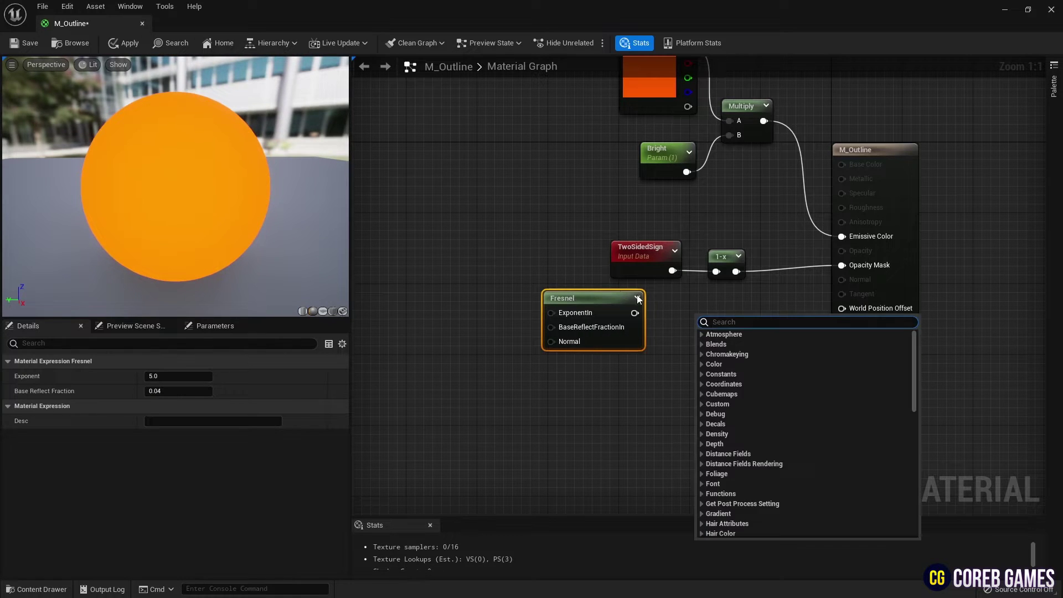
right_click(611, 303)
left_click(631, 317)
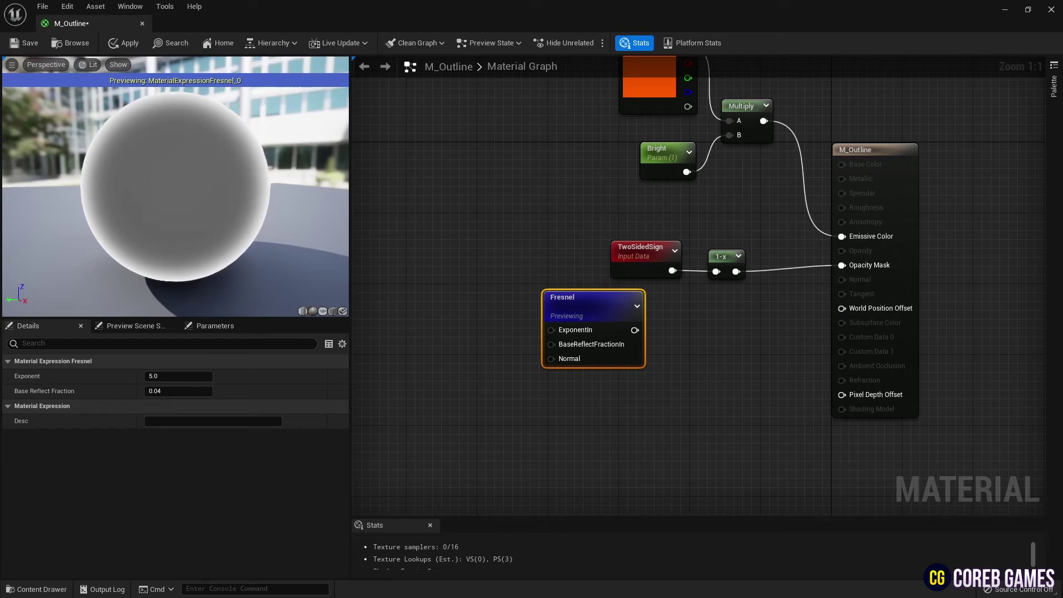
right_click(702, 318)
type("oneminus")
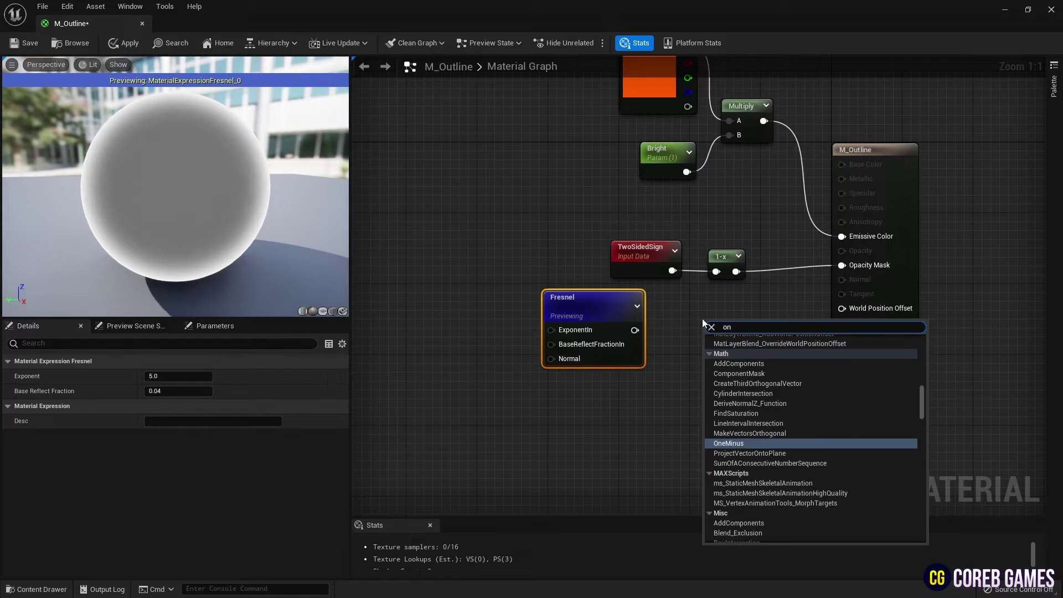
key("Return")
left_click_drag(634, 330, 719, 330)
right_click(711, 323)
left_click(731, 337)
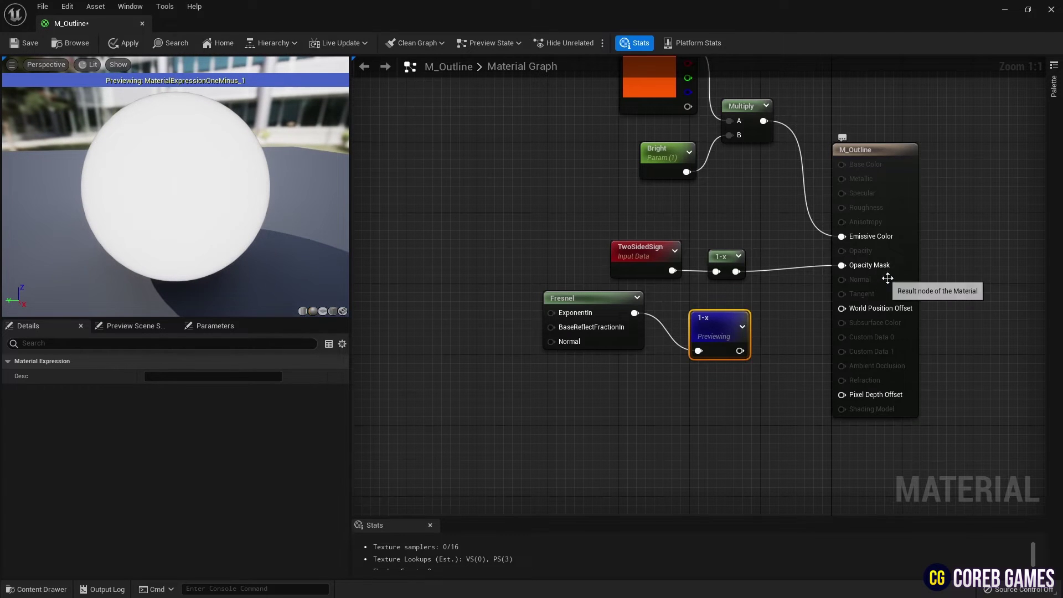
- Multiply both 1-x outputs into Opacity Mask and stop previewing the node
left_click_drag(896, 277, 922, 276)
left_click(700, 294)
left_click(761, 288)
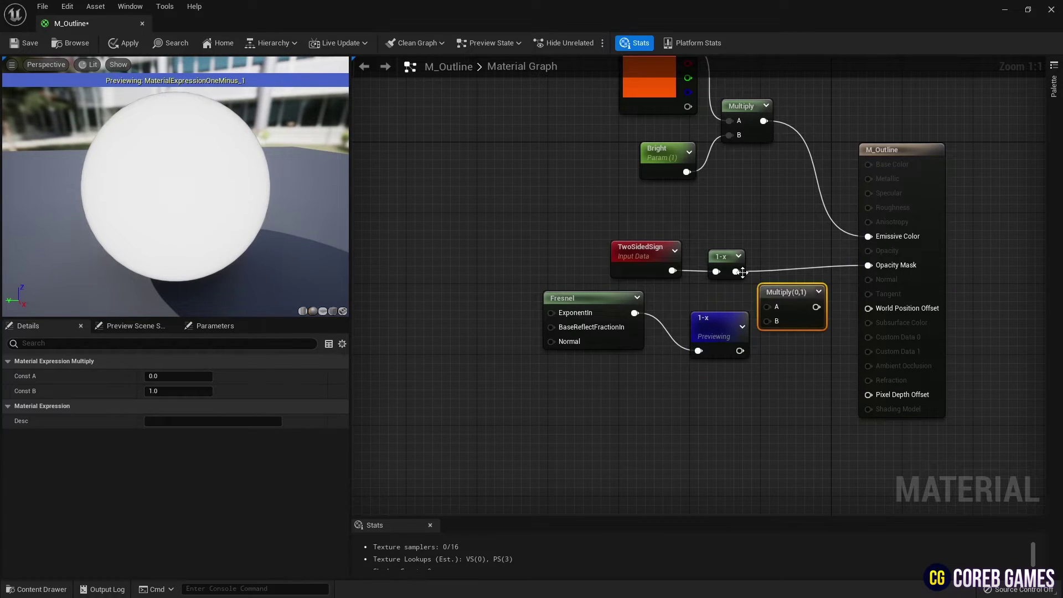
left_click_drag(740, 350, 867, 265)
left_click_drag(790, 292, 797, 284)
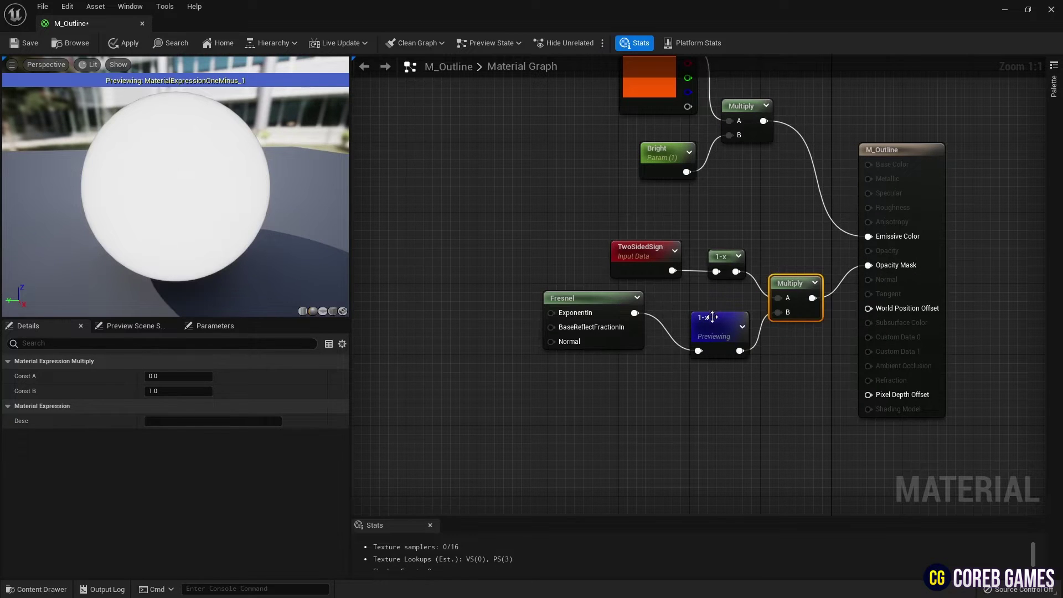
right_click(741, 339)
left_click(793, 351)
- Rearrange the Fresnel, 1-x and Multiply nodes into a tidy group
left_click(602, 295)
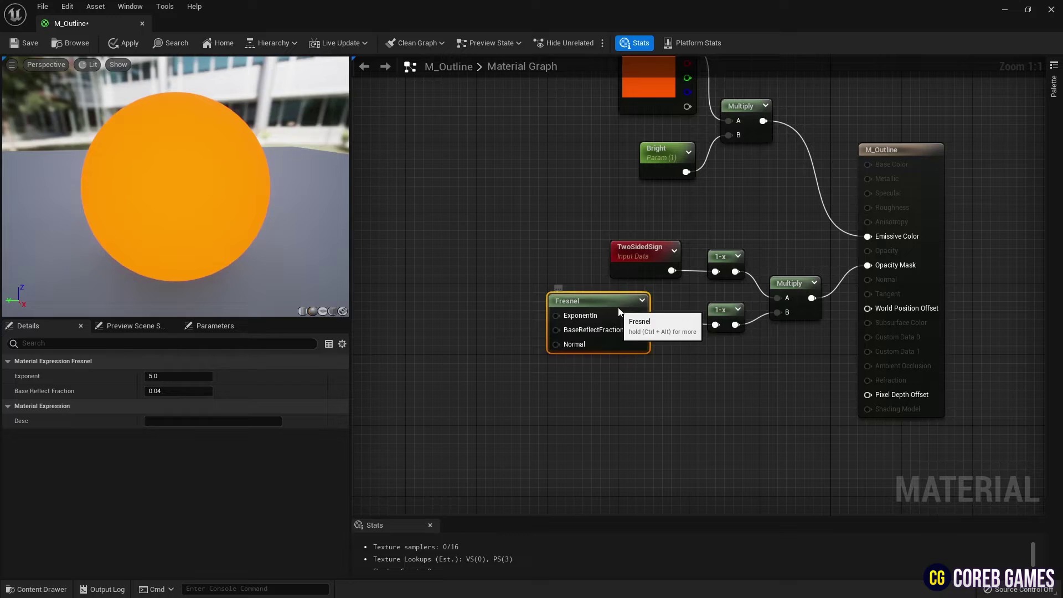
left_click_drag(602, 295, 625, 306)
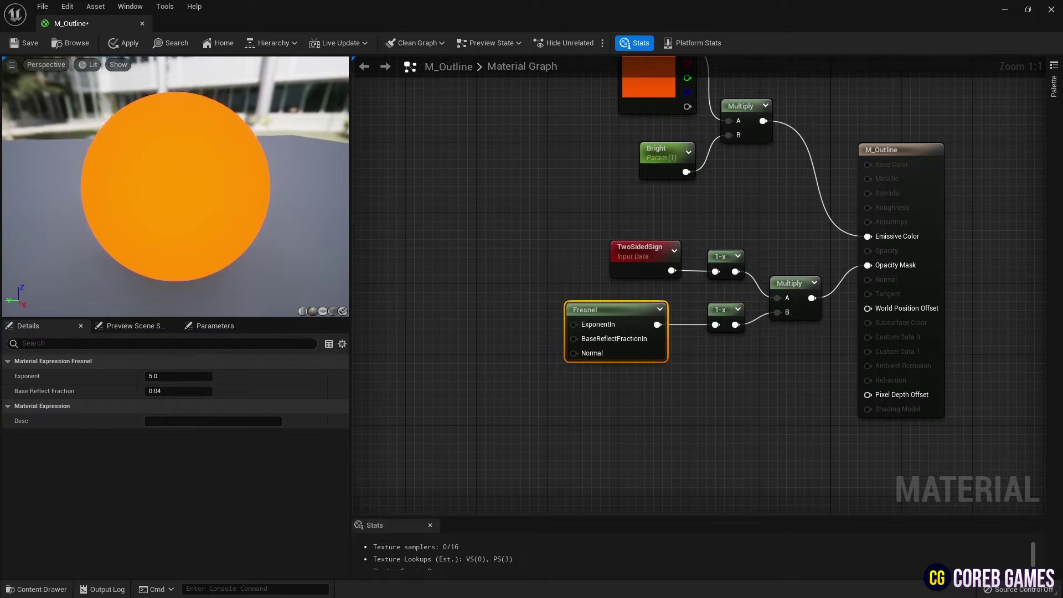
right_click_drag(782, 318, 706, 279)
left_click_drag(730, 212, 501, 298)
left_click_drag(736, 258, 699, 226)
left_click(697, 312)
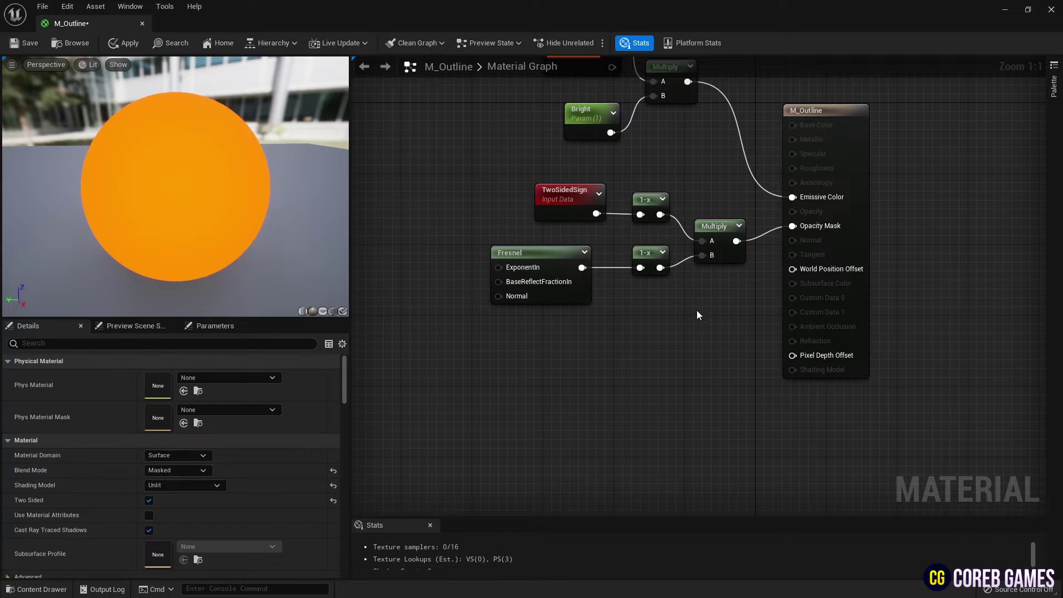
- Add a VertexNormalWS node to the material graph
right_click_drag(611, 314, 626, 265)
right_click(625, 265)
type("verte")
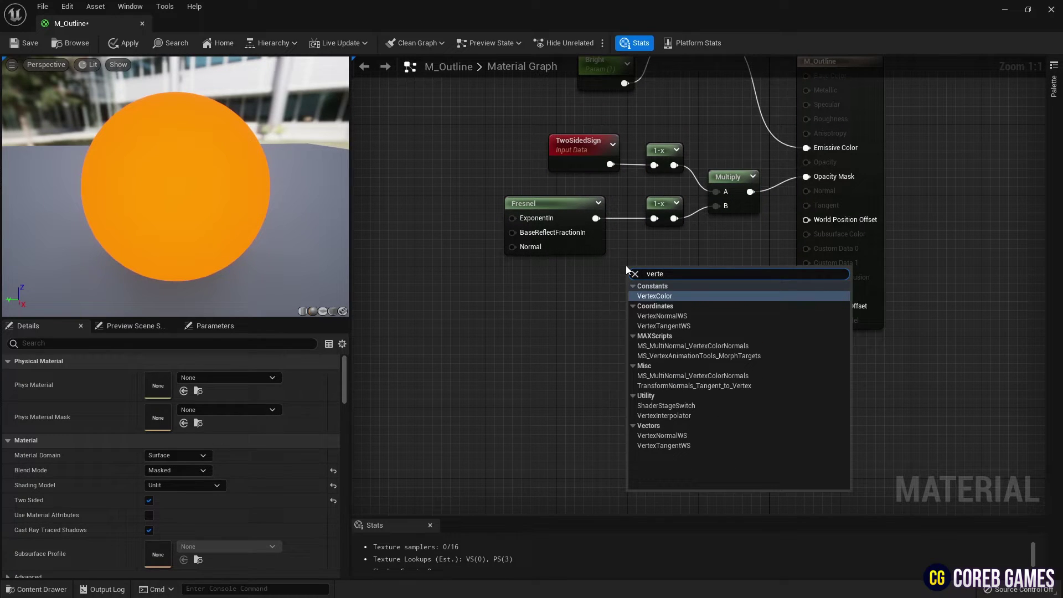
key("Down")
key("Down")
key("Return")
left_click_drag(661, 275, 619, 268)
left_click(697, 272)
- Add a Multiply node and an Outline Width scalar parameter with default 1
key("m")
left_click(705, 274)
right_click_drag(617, 349, 650, 334)
left_click(640, 306)
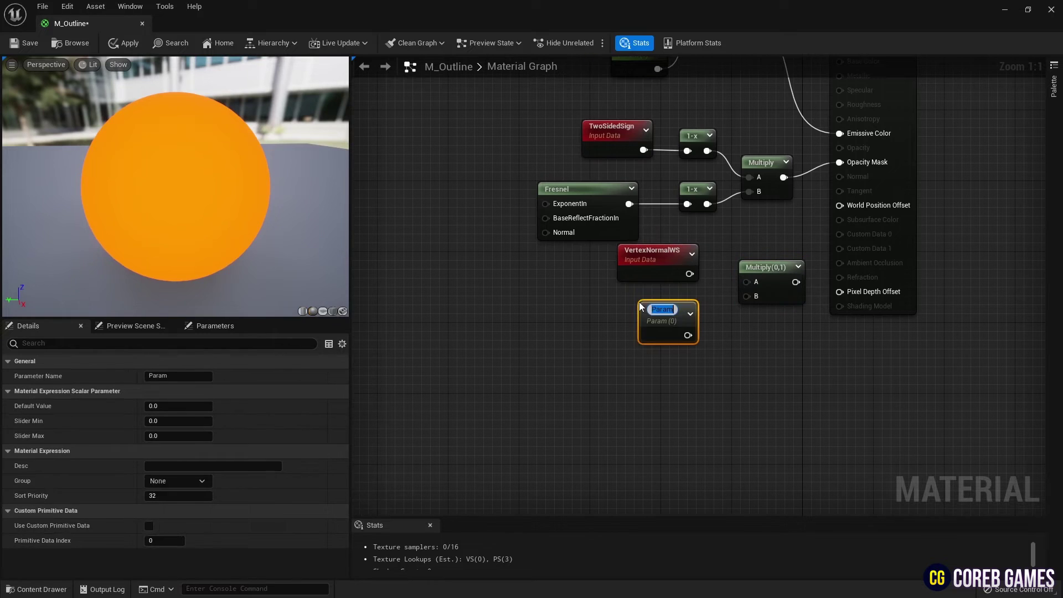
type("Outli")
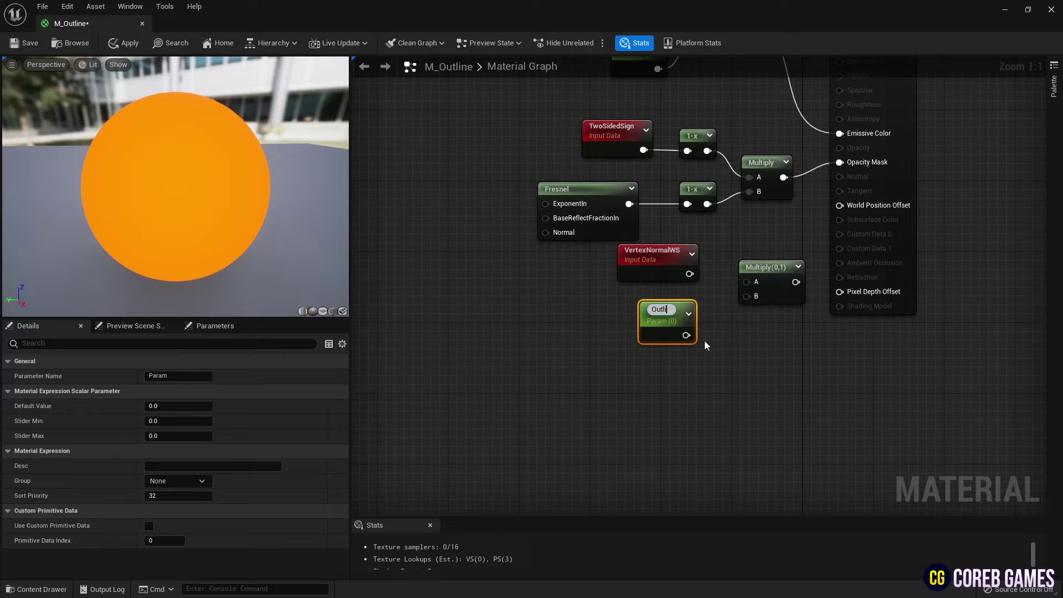
type("ne Wi")
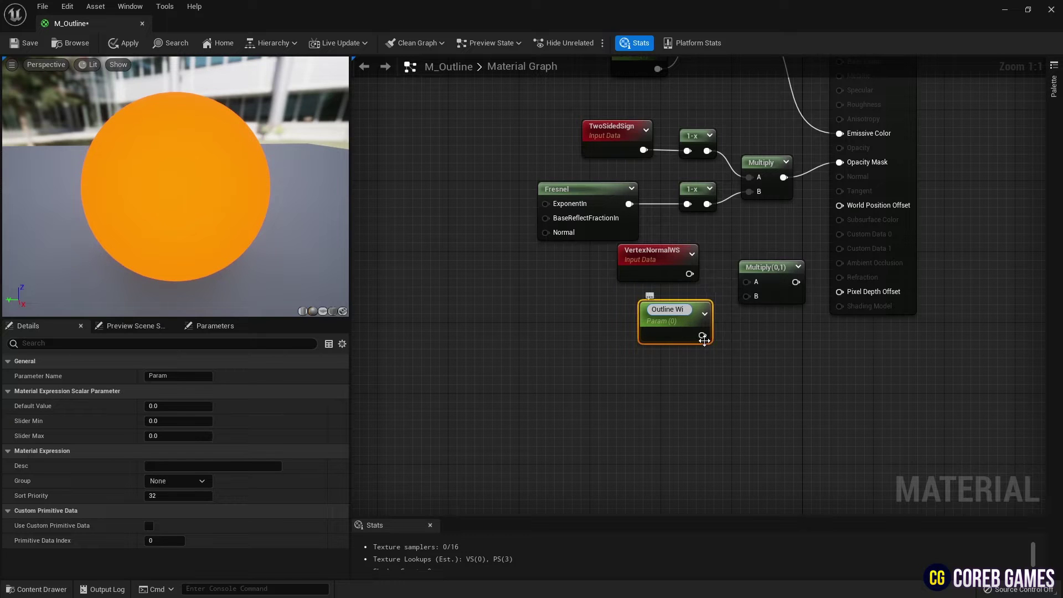
type("dth")
key("Return")
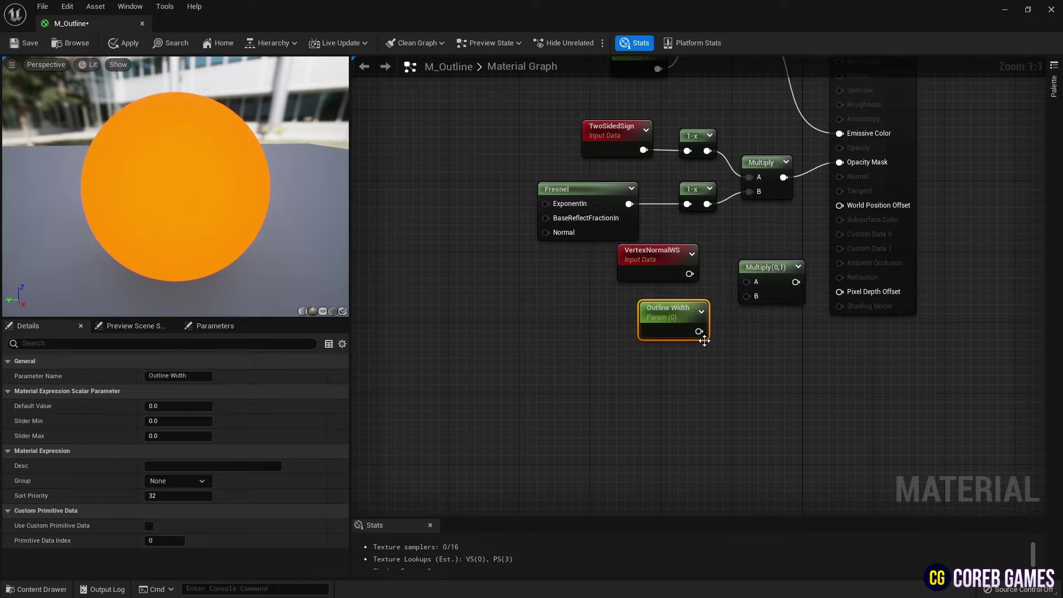
left_click(164, 406)
type("1")
left_click(758, 359)
- Wire VertexNormalWS × Outline Width into World Position Offset and save M_Outline
left_click_drag(699, 330, 718, 324)
left_click_drag(689, 273, 745, 277)
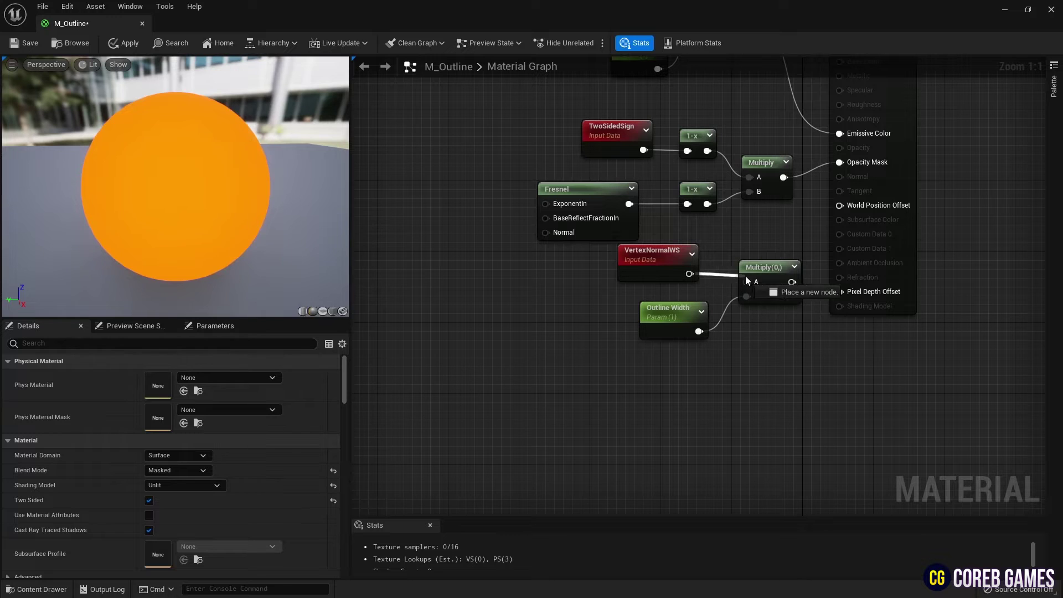
left_click_drag(817, 253, 839, 205)
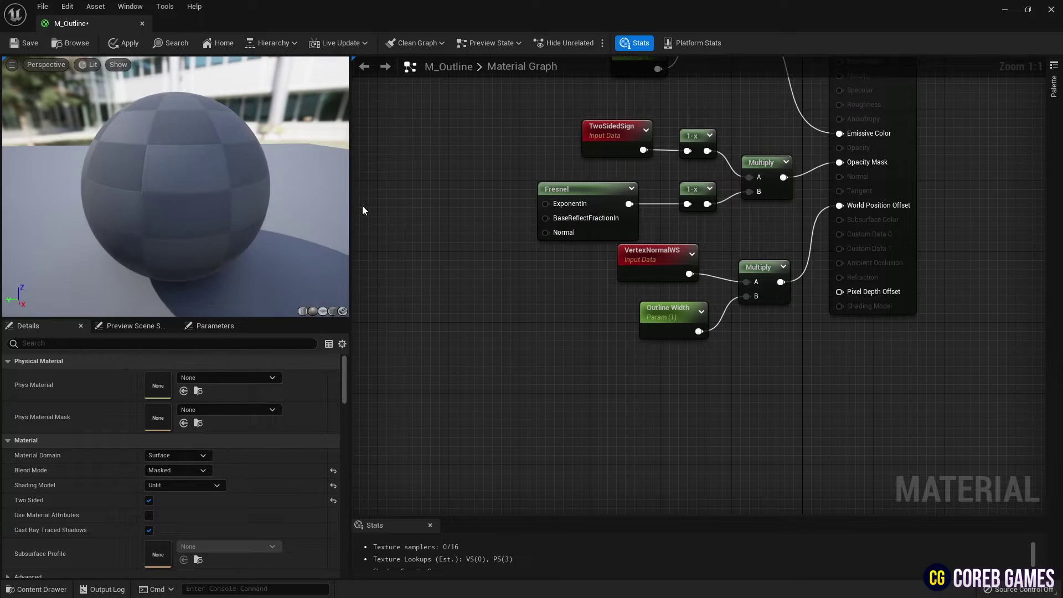
left_click_drag(221, 208, 220, 212)
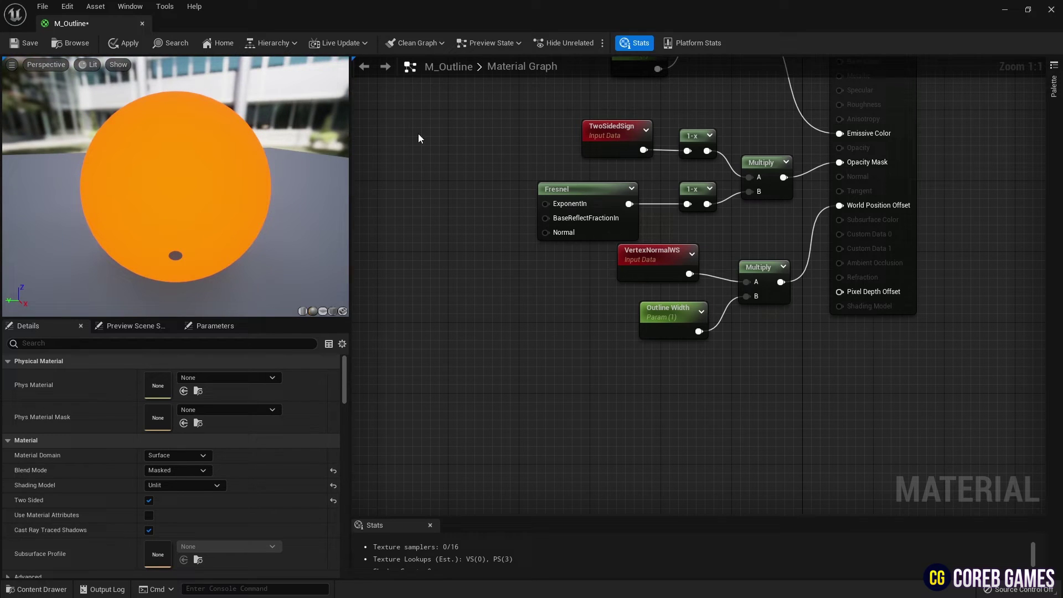
left_click(28, 44)
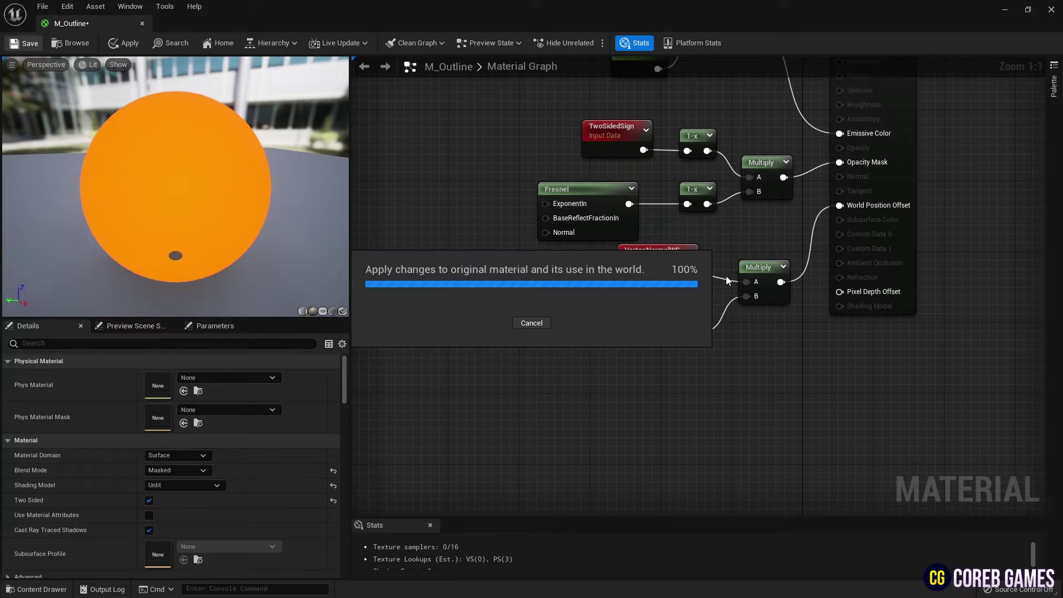
- Create a material instance of M_Outline named M_Outline_Inst
left_click(141, 24)
left_click(60, 590)
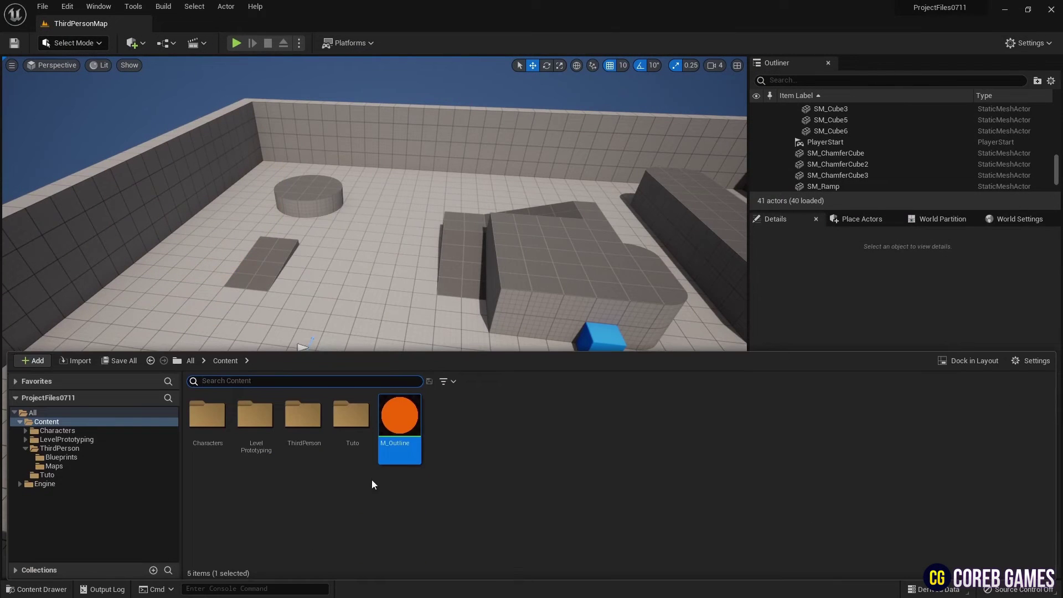
right_click(412, 429)
left_click(512, 176)
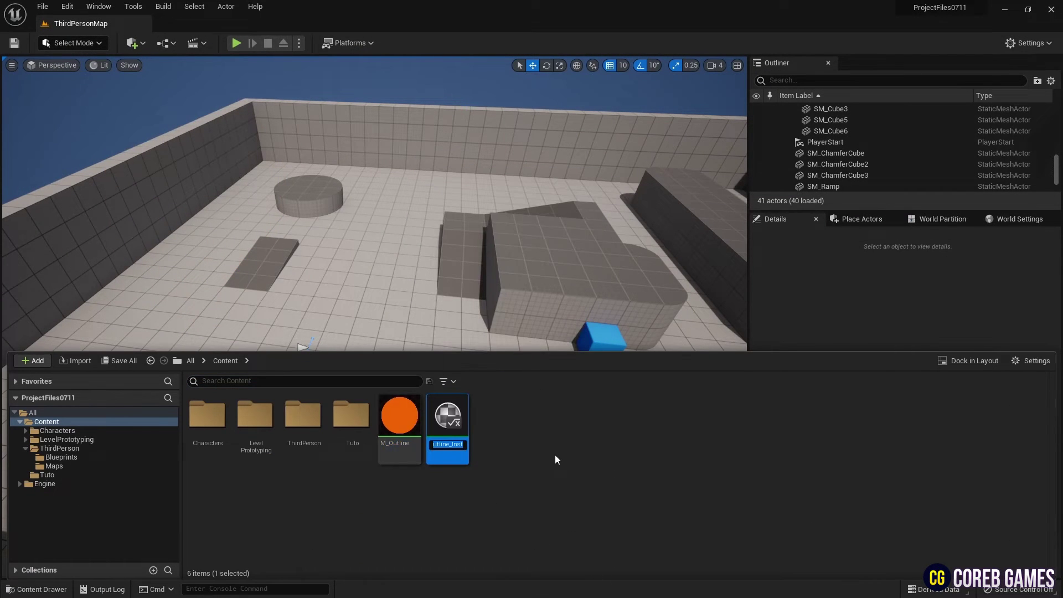
key("Return")
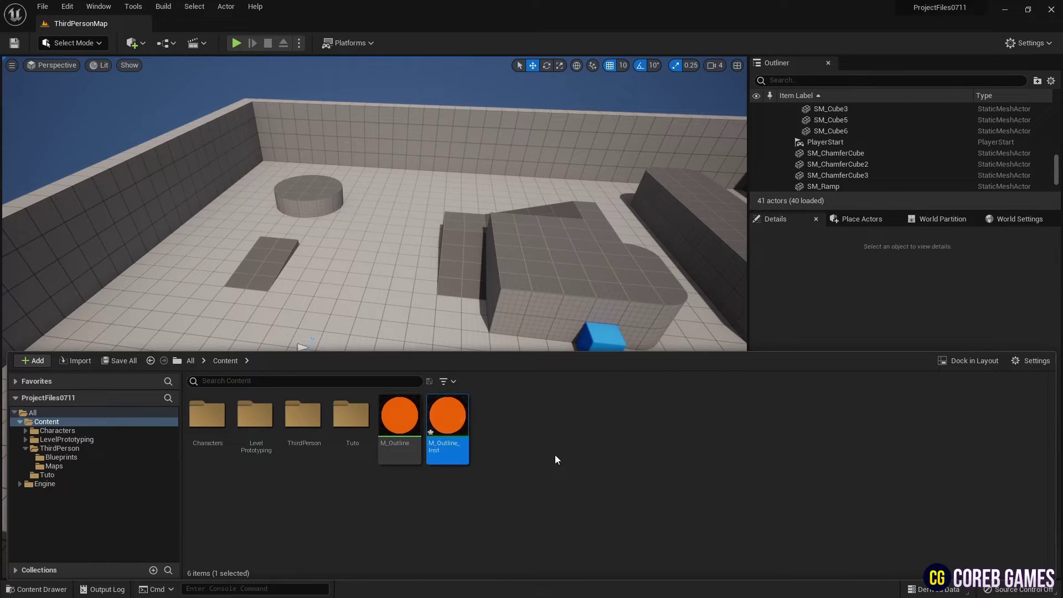
- In M_Outline_Inst, enable Bright and Outline Width, set Bright to 5.0, and close
double_click(446, 416)
left_click(618, 130)
left_click(618, 145)
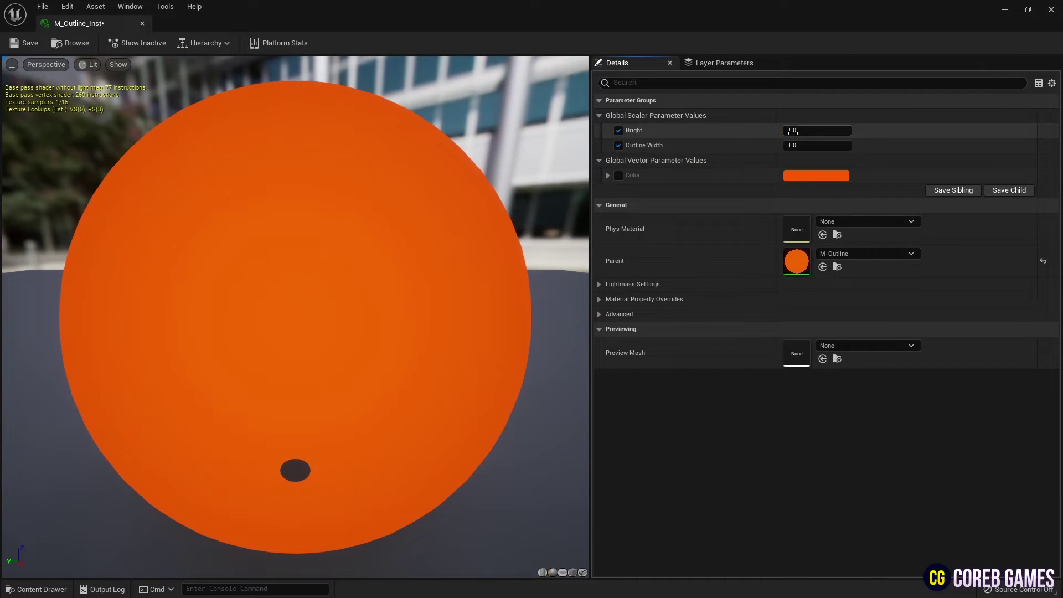
key("Return")
mouse_move(159, 152)
left_mouse_down()
mouse_move(159, 113)
mouse_move(159, 151)
left_mouse_up()
left_click(142, 23)
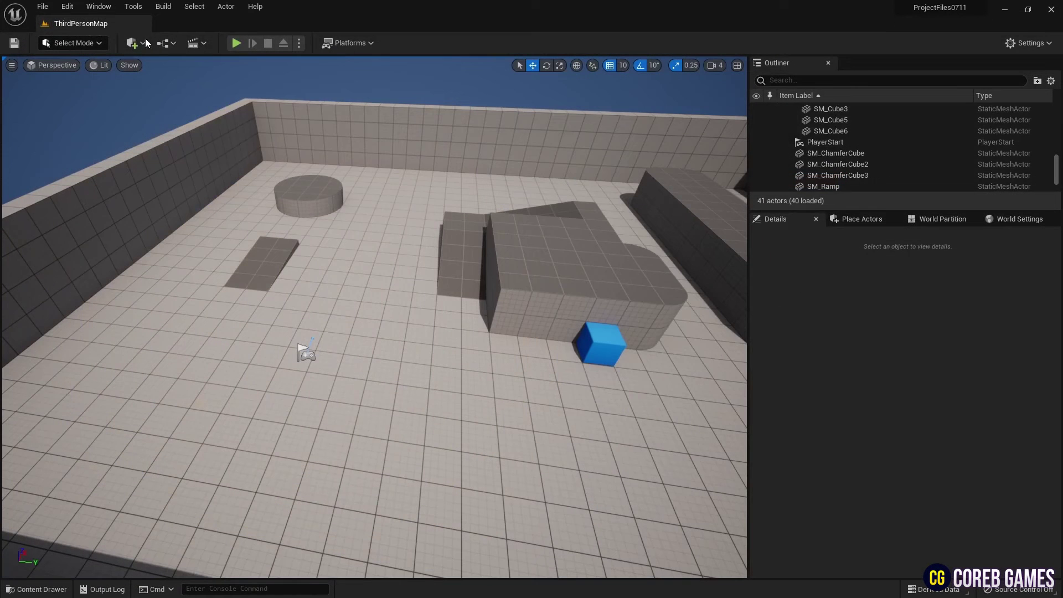
- Open BP_ThirdPersonCharacter from the ThirdPerson Blueprints folder at its Construction Script
left_click(55, 590)
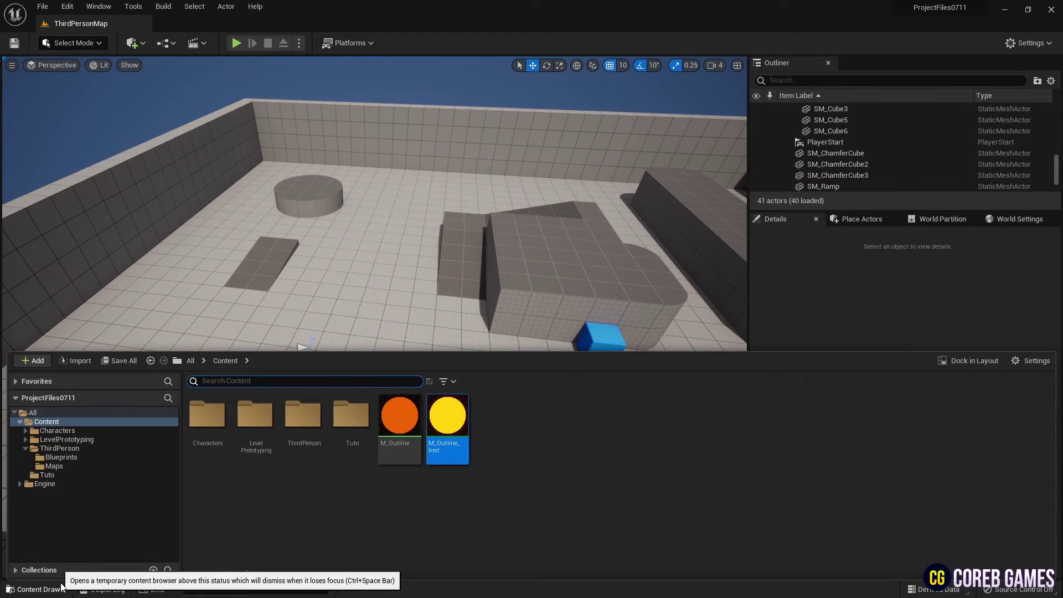
left_click(88, 456)
double_click(212, 421)
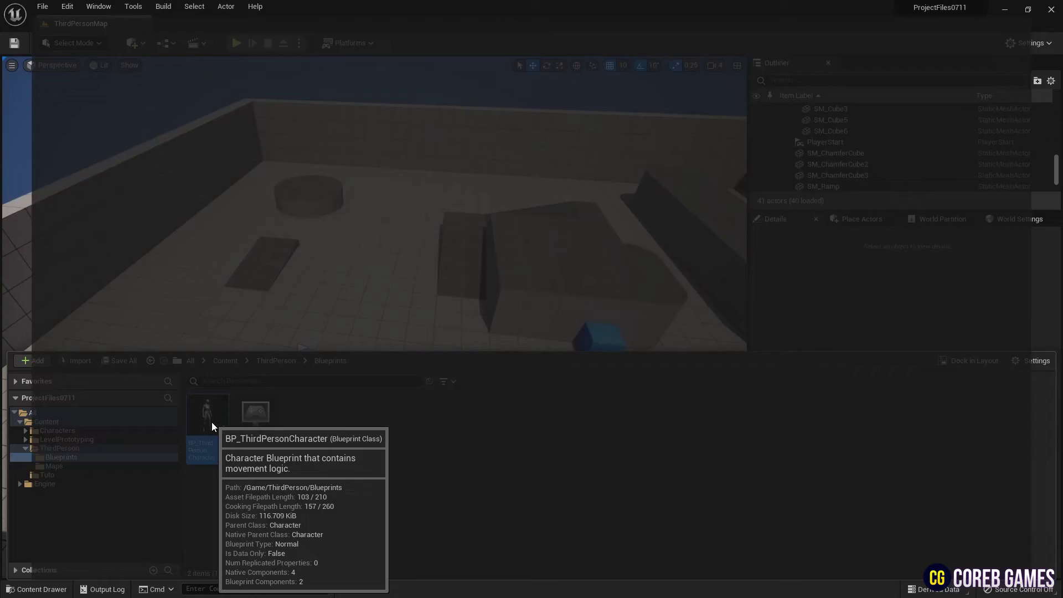
right_click_drag(440, 290, 434, 268)
scroll(326, 158, "up", 1)
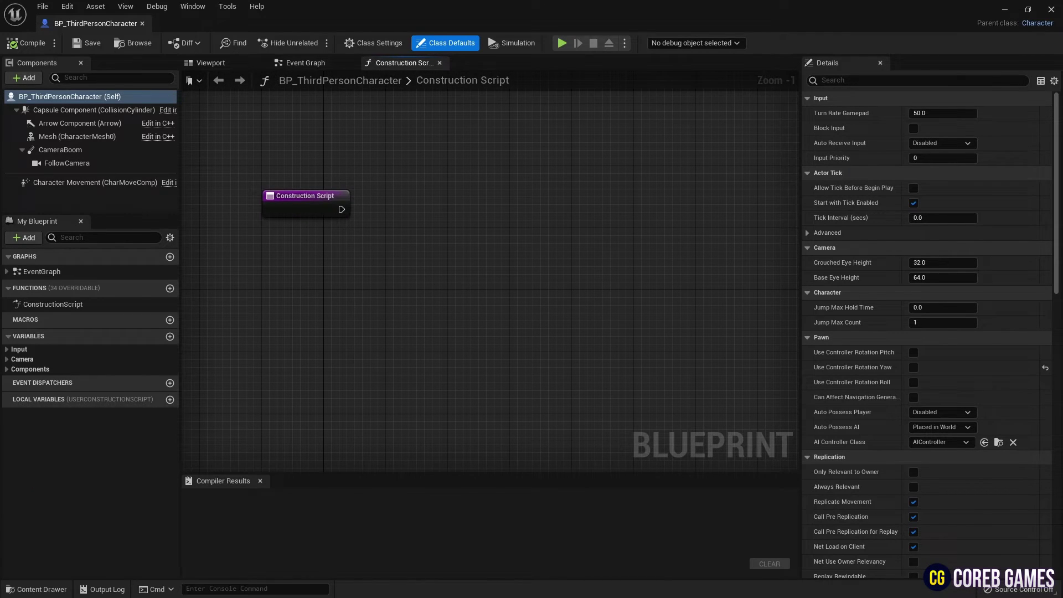
- Add an Add Skeletal Mesh Component node executed from the Construction Script entry
right_click(390, 195)
type("ad")
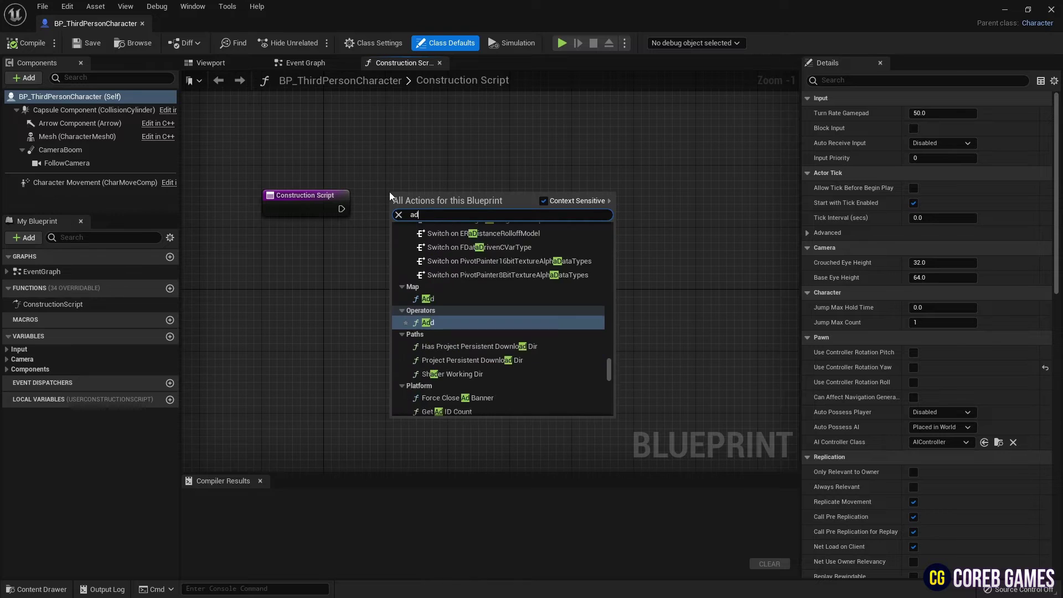
type("d ske")
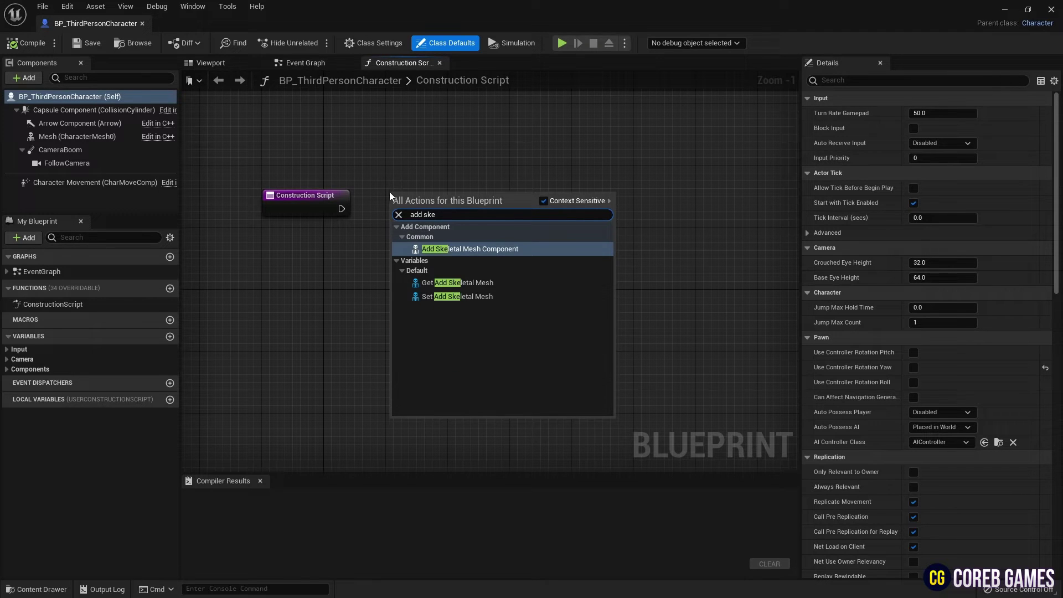
left_click(447, 249)
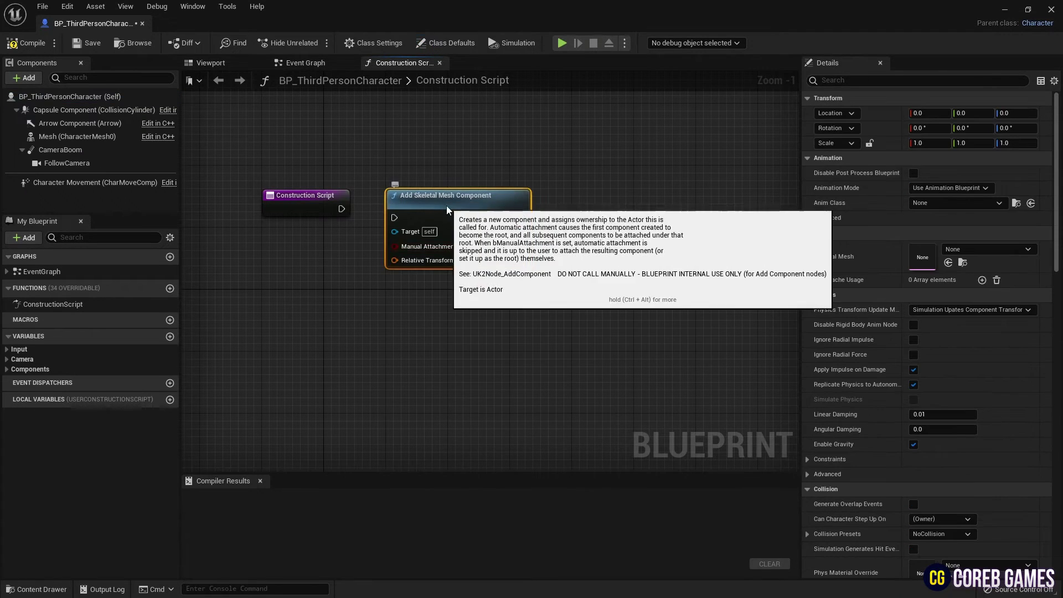
left_click_drag(342, 209, 396, 215)
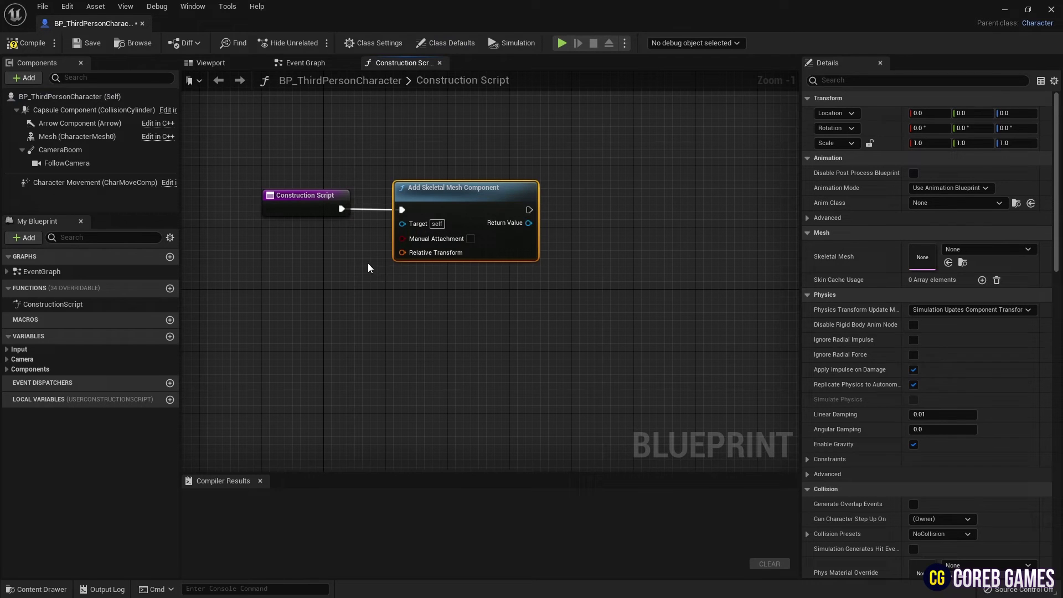
right_click_drag(359, 269, 377, 263)
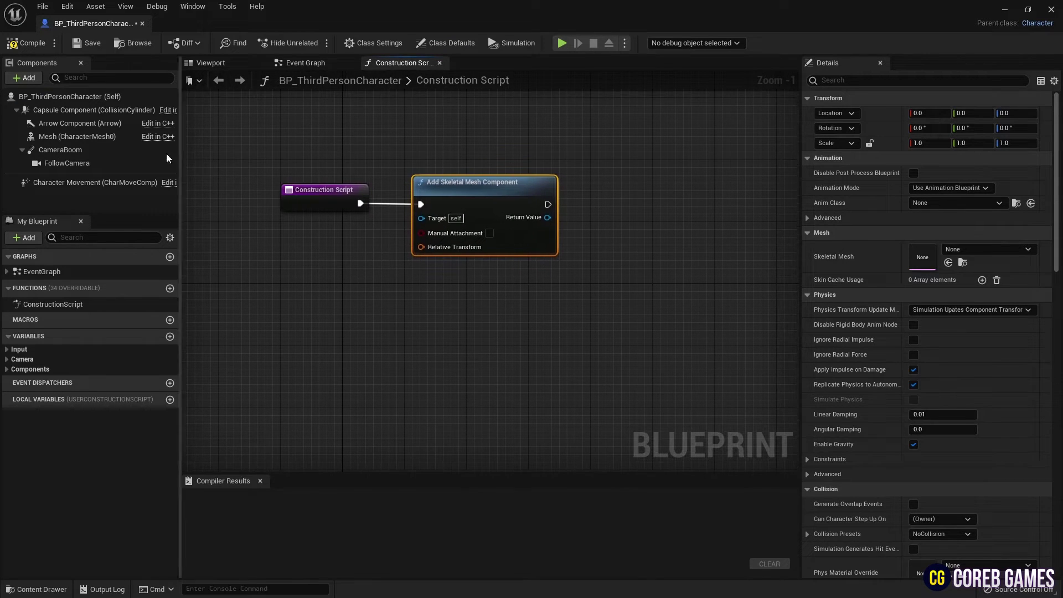
- Wire a Get Relative Transform of Mesh into the Add Skeletal Mesh Component's Relative Transform
left_click_drag(72, 137, 322, 220)
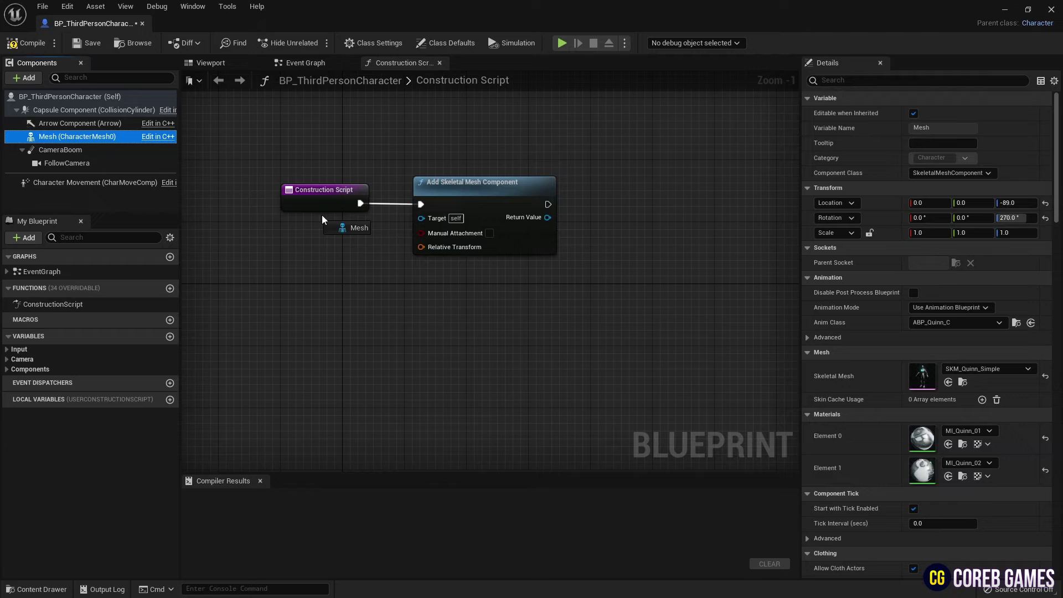
left_click_drag(355, 316, 357, 317)
left_click_drag(433, 315, 350, 271)
type("get")
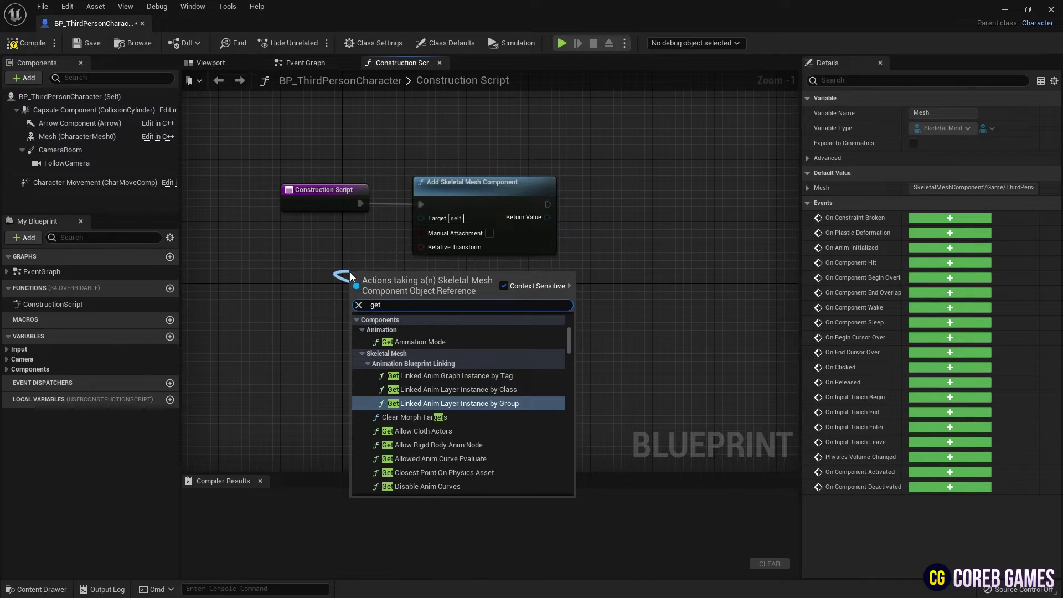
type(" relati")
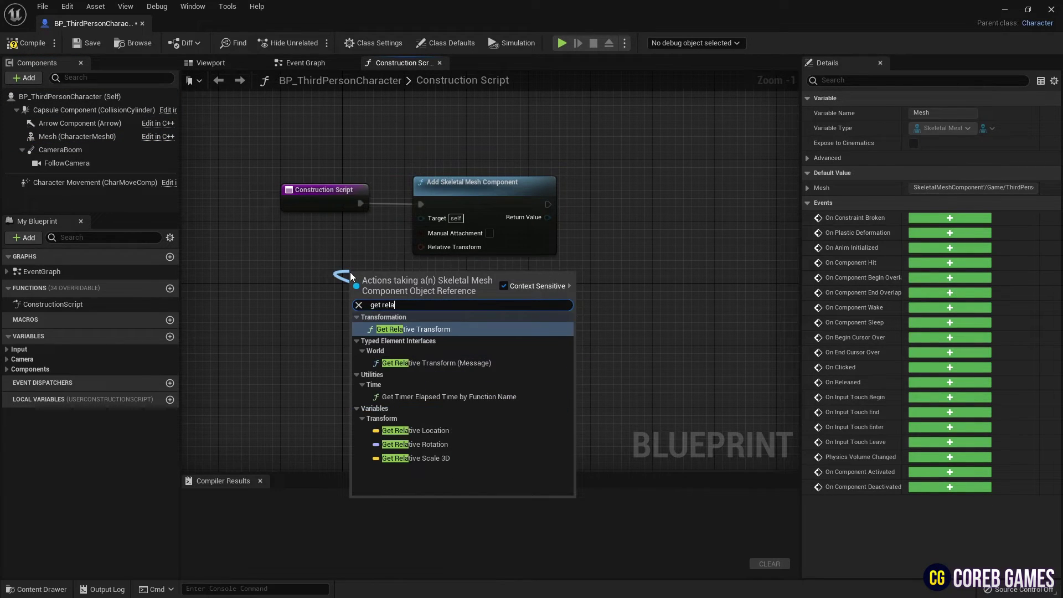
key("Up")
key("Up")
key("Up")
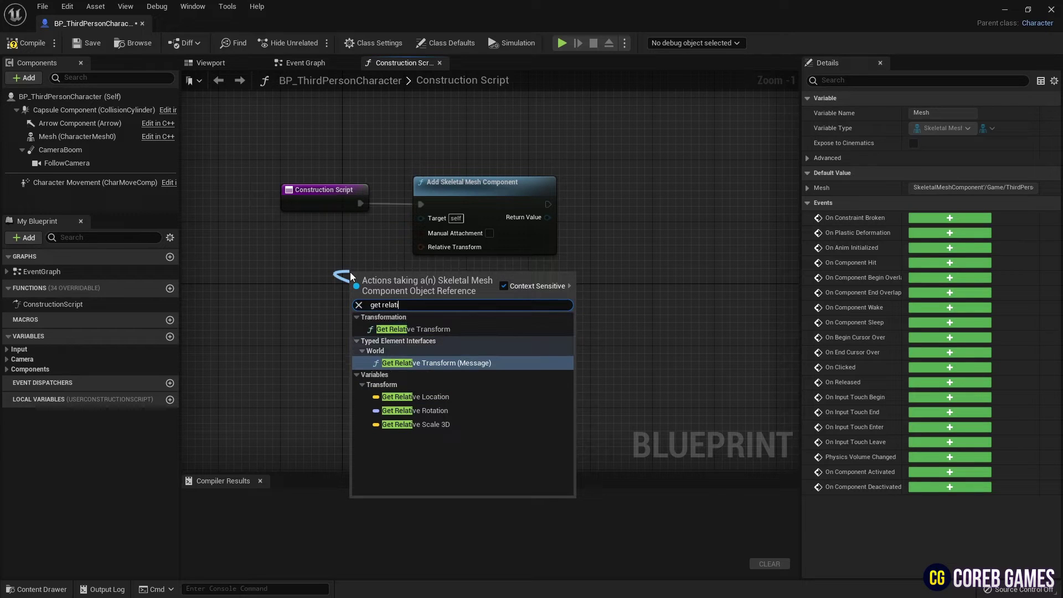
key("Return")
left_click_drag(449, 297, 420, 247)
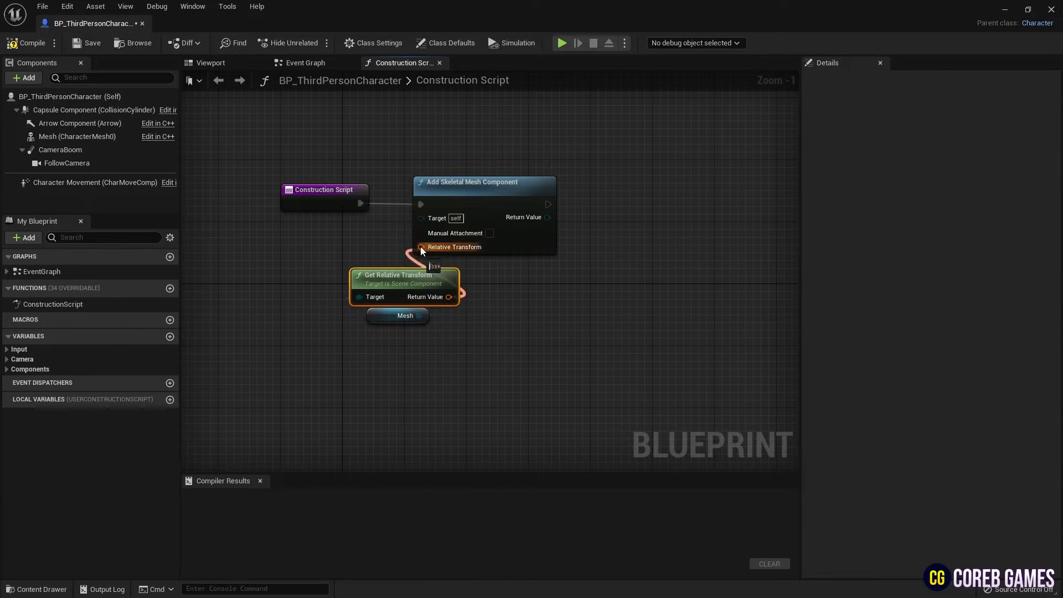
- Tidy the Mesh and transform nodes and compile the blueprint
left_click(397, 316)
left_click_drag(397, 316, 457, 296)
left_click(570, 271)
right_click_drag(570, 271, 546, 273)
left_click(460, 190)
left_click(451, 162)
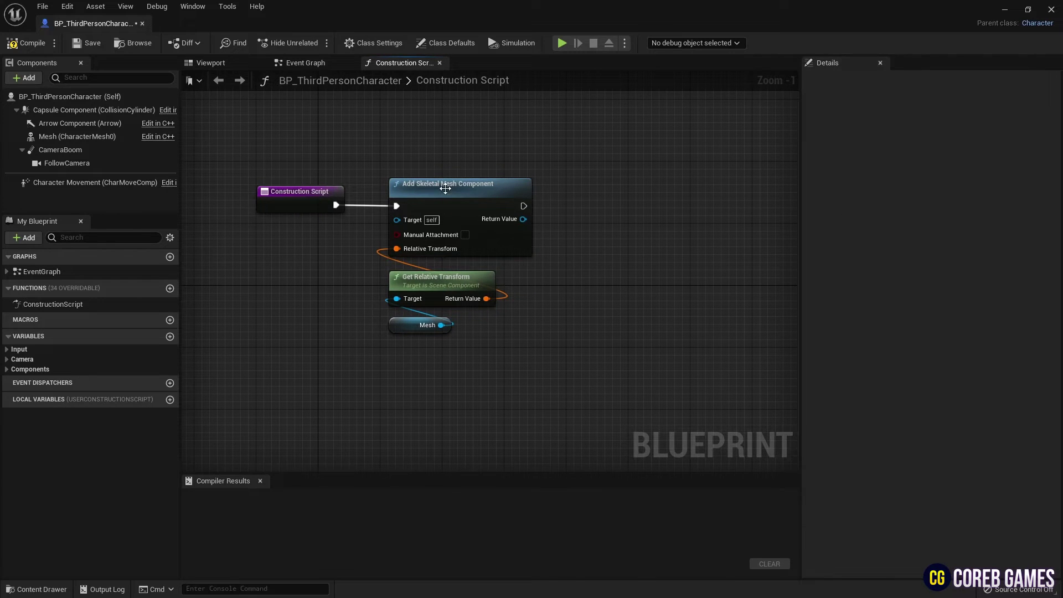
left_click(18, 43)
- Promote the new component's Return Value to a variable and try naming it AddSkeletalMesh
left_click(229, 65)
left_click(399, 62)
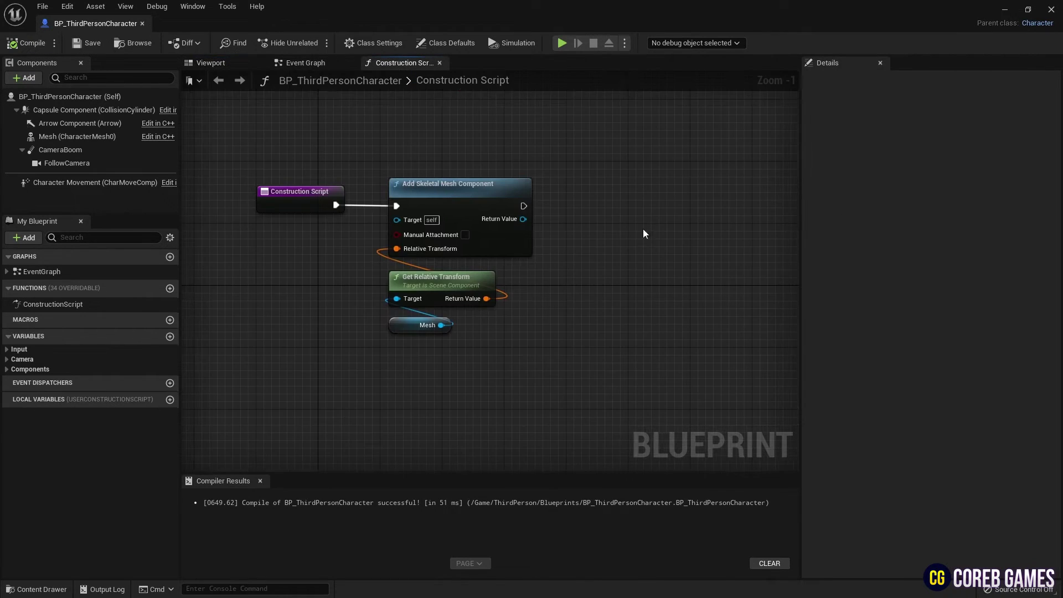
right_click_drag(643, 232, 528, 222)
left_click_drag(408, 208, 477, 203)
left_click(530, 297)
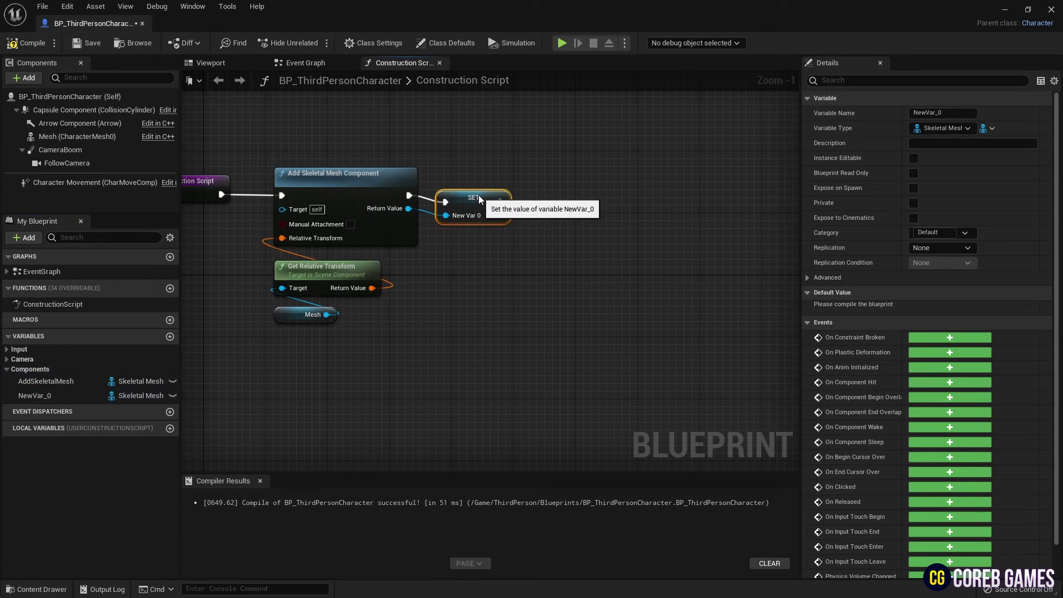
left_click(941, 113)
type("AddS")
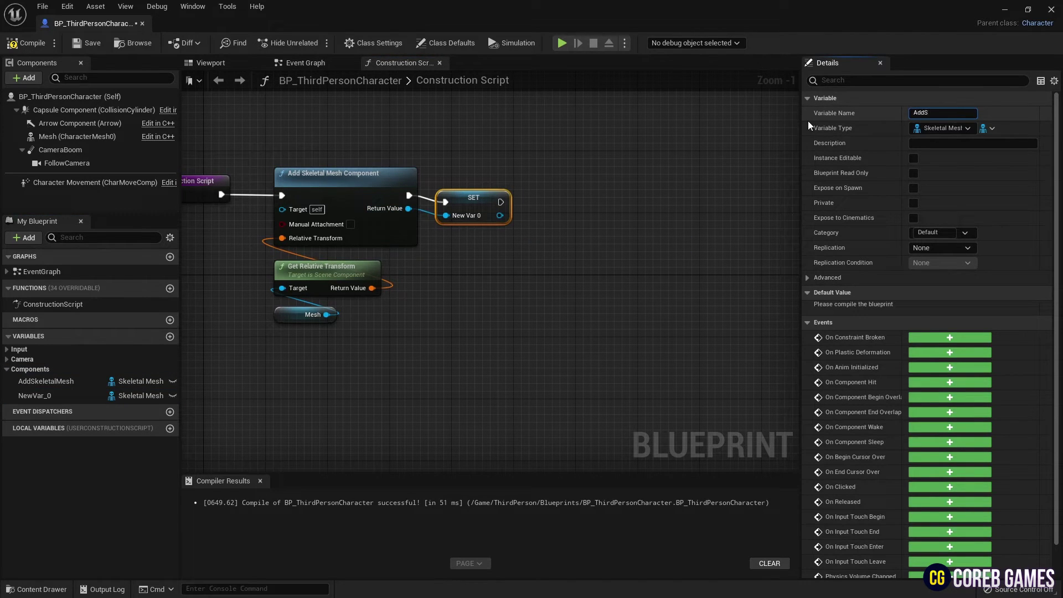
type("keletalMesh")
key("Return")
- Delete the clashing AddSkeletalMesh variable and rename NewVar_0 to AddSkeletalMesh
left_click(68, 381)
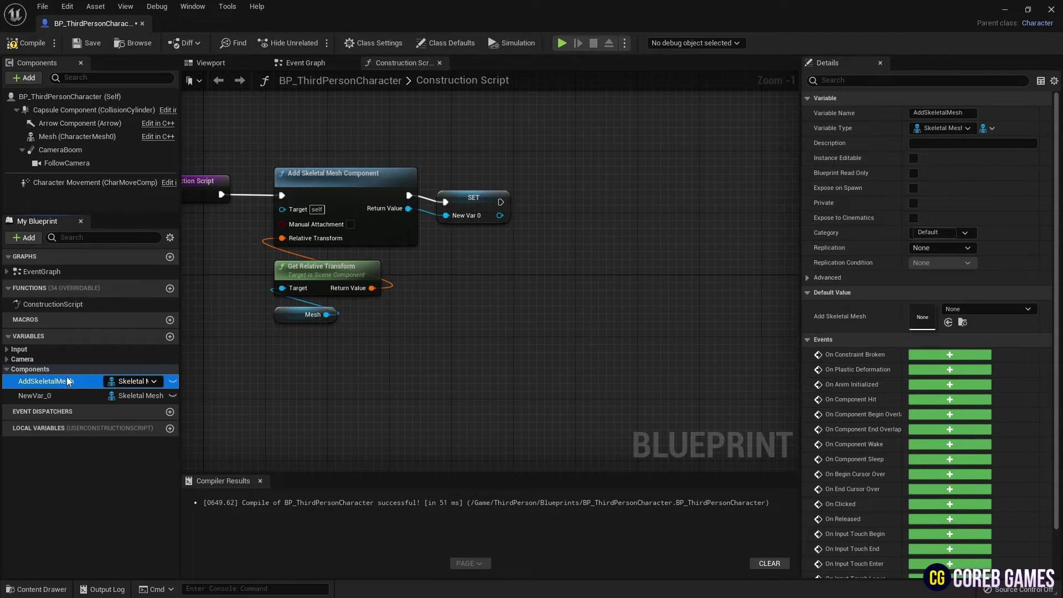
key("Delete")
left_click(67, 382)
left_click(942, 113)
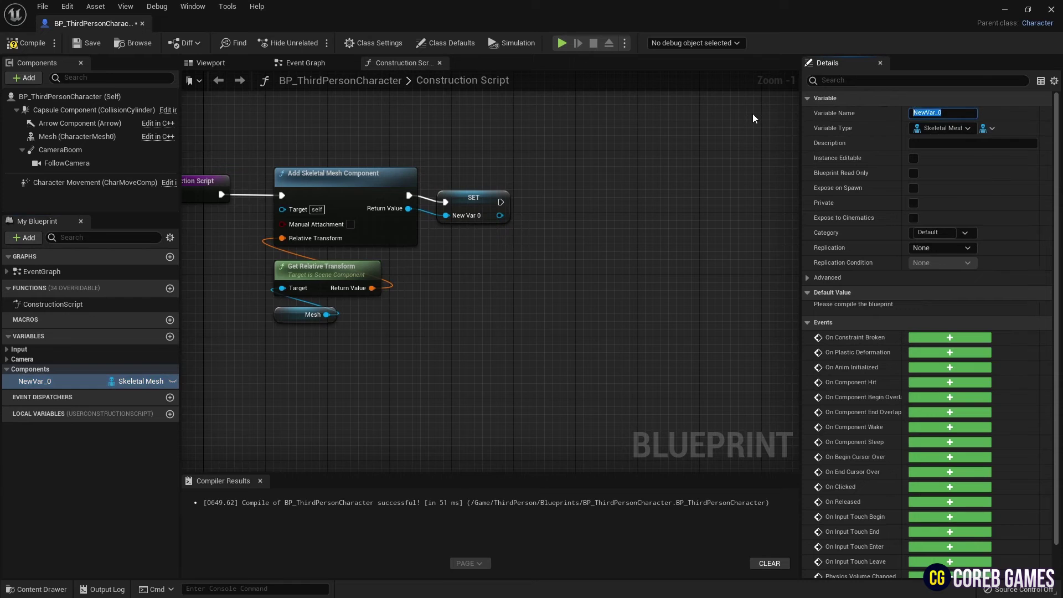
type("AddSkeletalMesh")
key("Return")
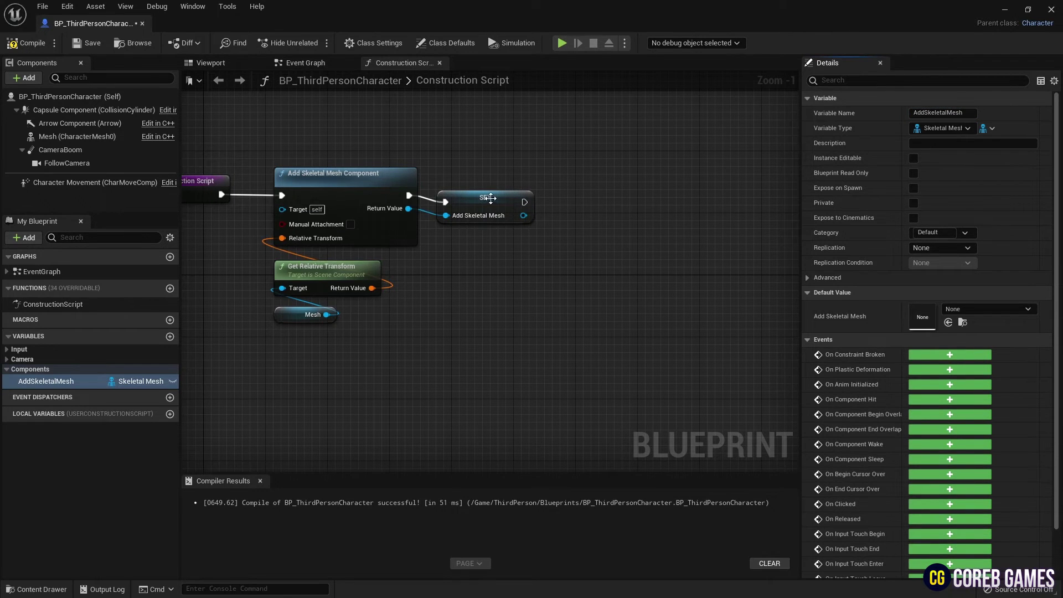
left_click(521, 186)
right_click_drag(520, 179, 464, 201)
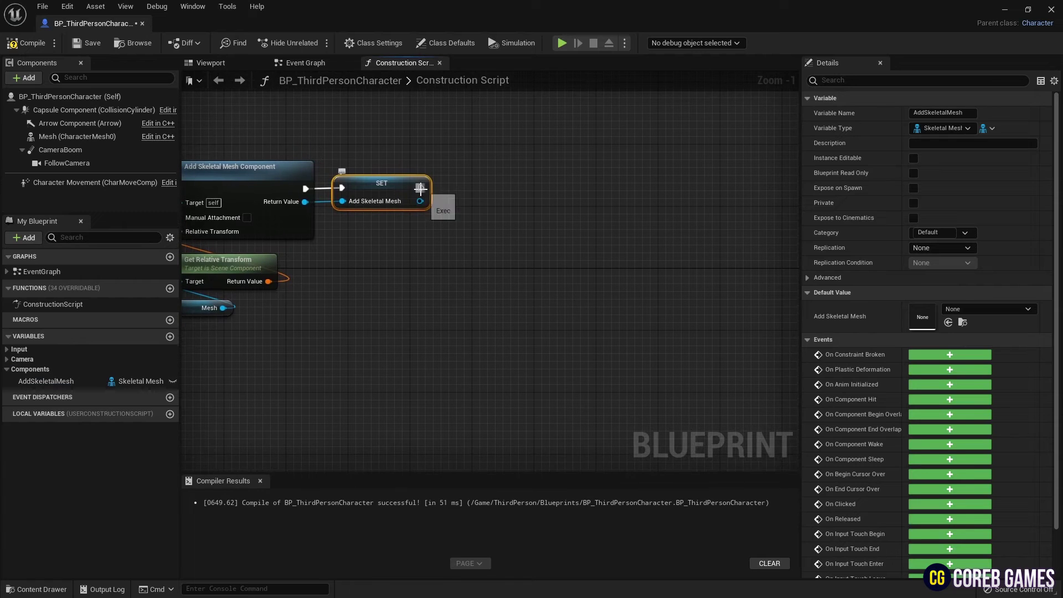
- Add Set Skeletal Mesh after the SET node, targeting the stored AddSkeletalMesh component
left_click_drag(421, 188, 485, 177)
type("set s")
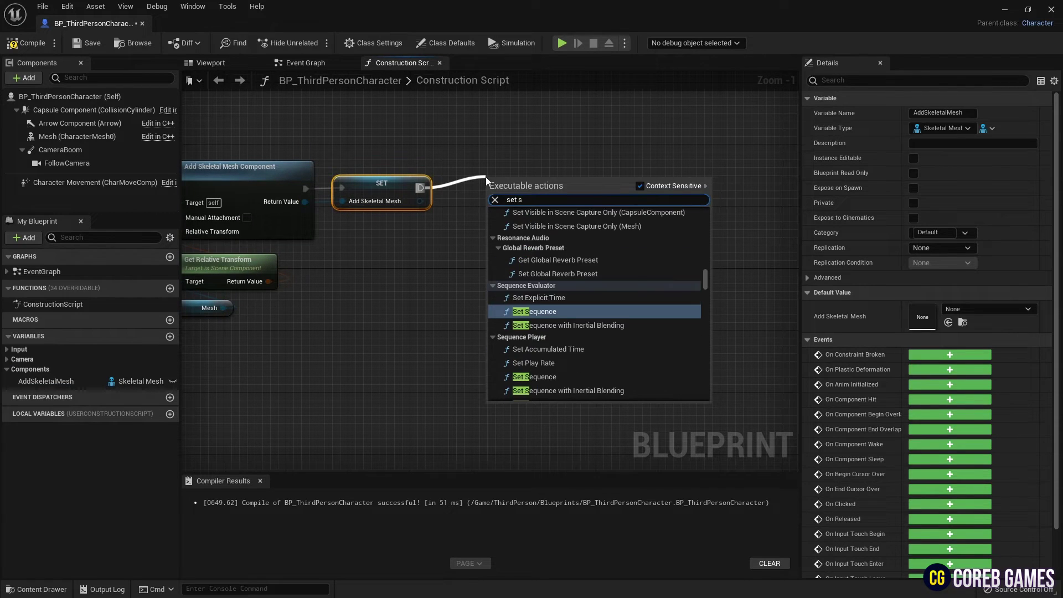
type("kel")
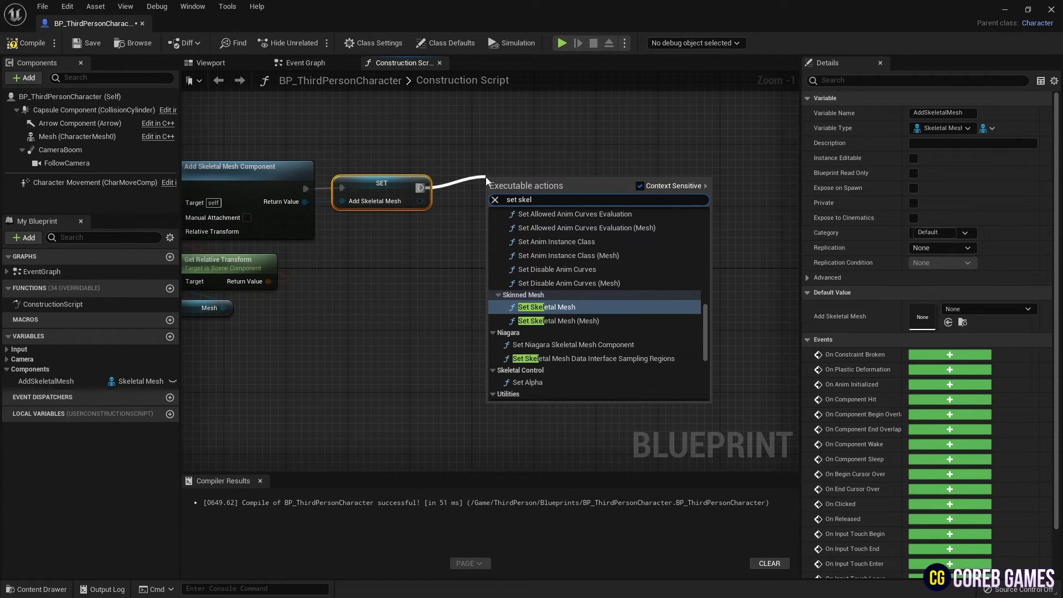
key("Return")
left_click_drag(420, 201, 480, 202)
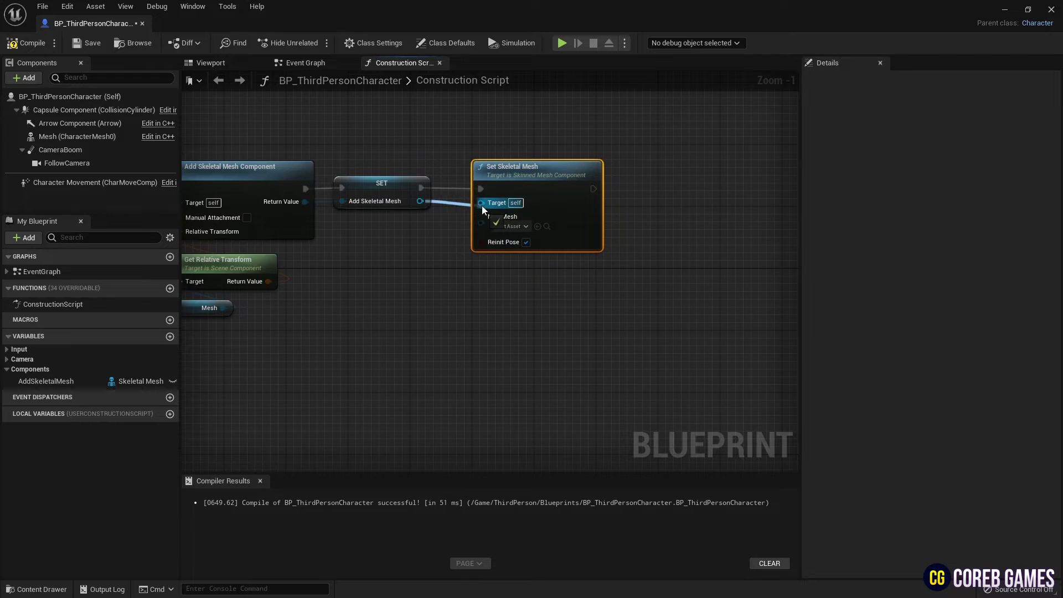
- Feed Mesh's Get Skeletal Mesh into the New Mesh input
right_click_drag(384, 278, 407, 264)
left_click_drag(302, 279, 423, 264)
type("skeletal")
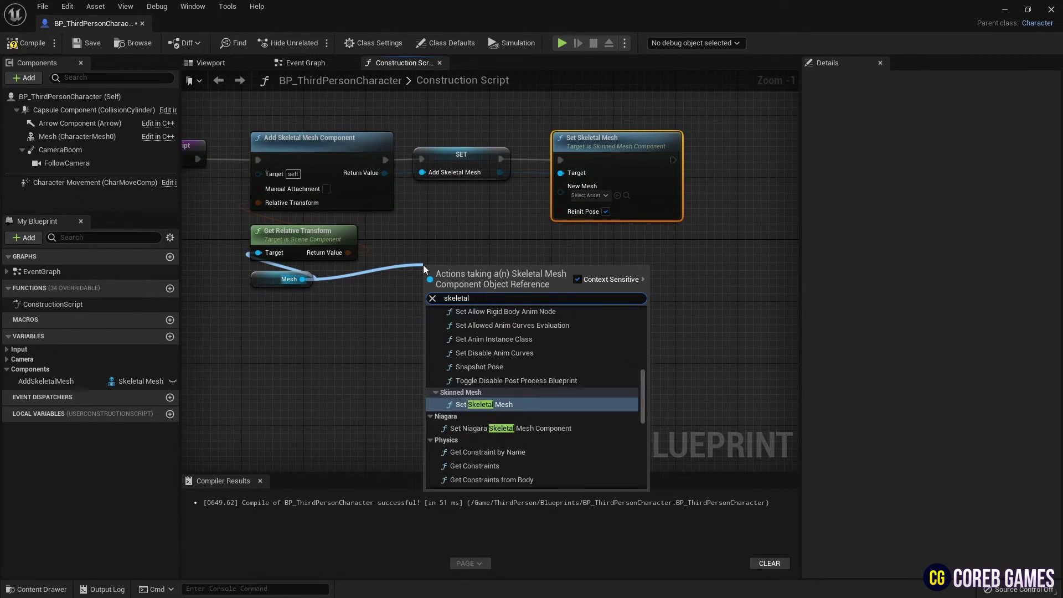
left_click(423, 265)
left_click_drag(302, 278, 380, 275)
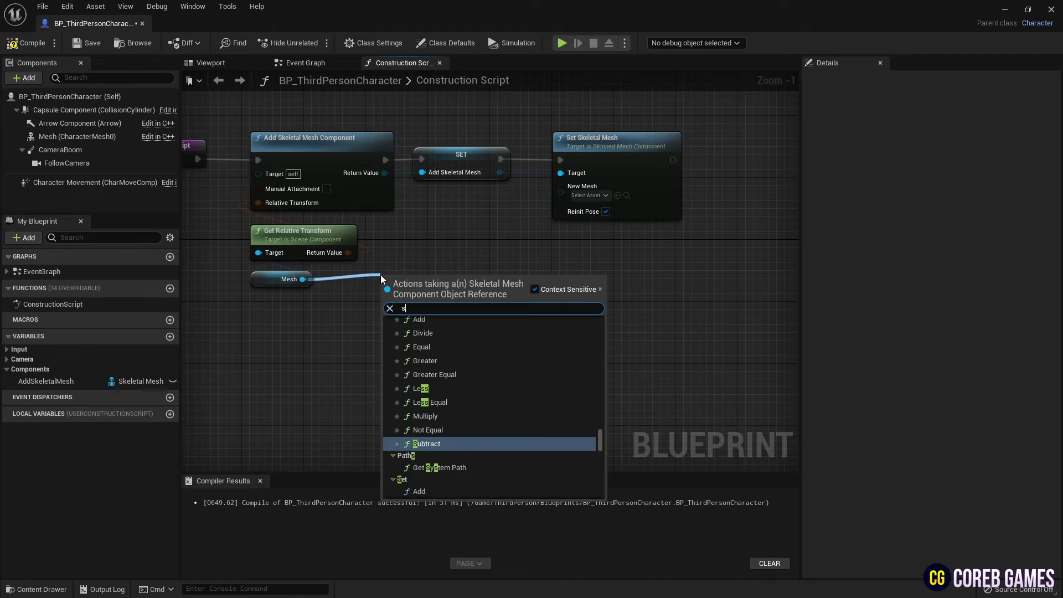
type("skeletal mesh")
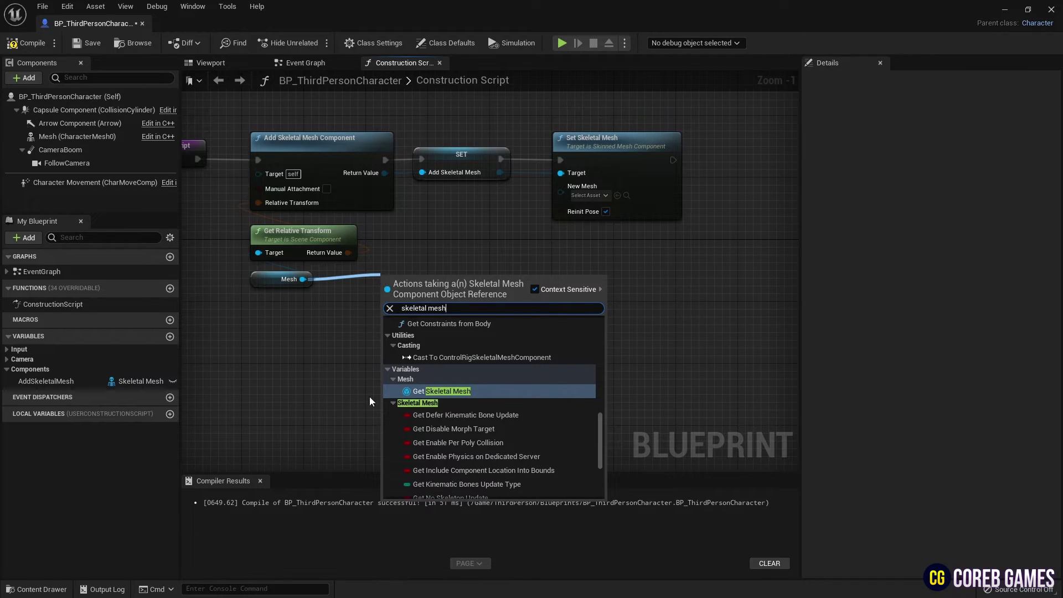
left_click(465, 391)
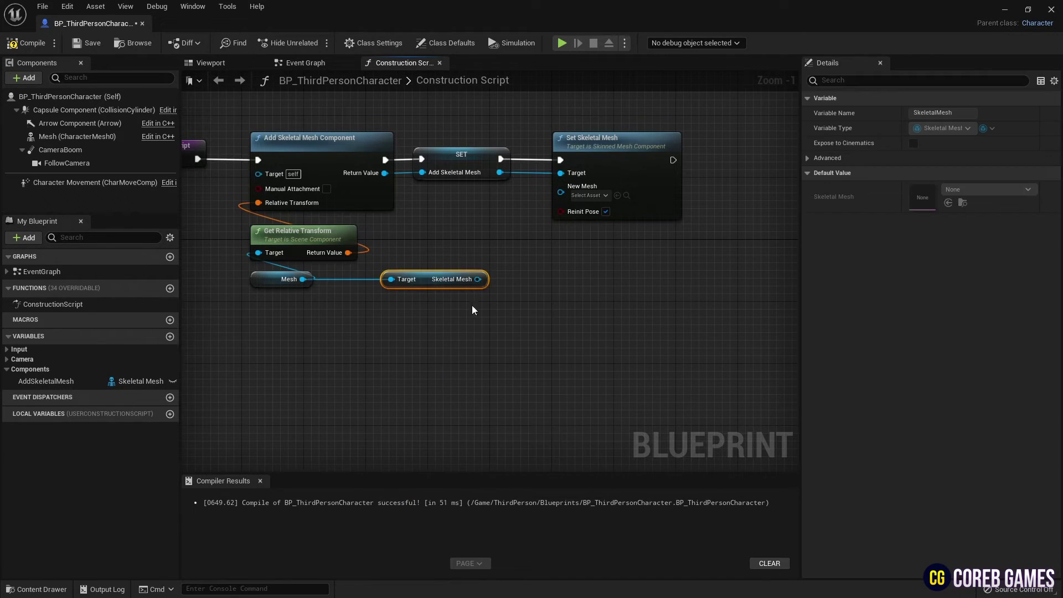
left_click_drag(462, 273, 560, 192)
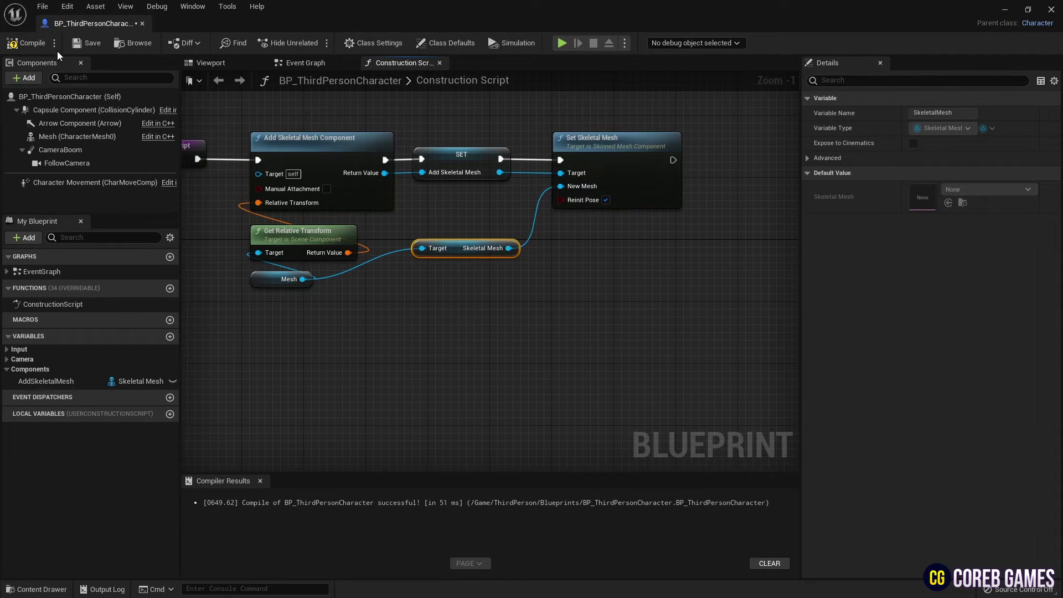
- Compile the blueprint with F7 and check the character in the viewport
key("F7")
left_click(227, 64)
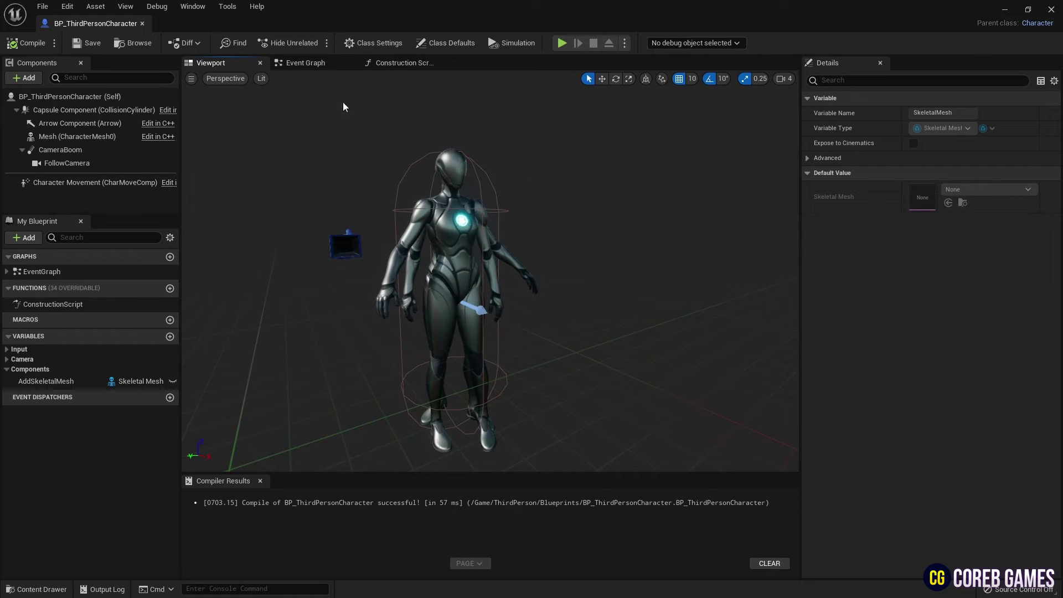
left_click(392, 65)
right_click_drag(664, 222, 535, 244)
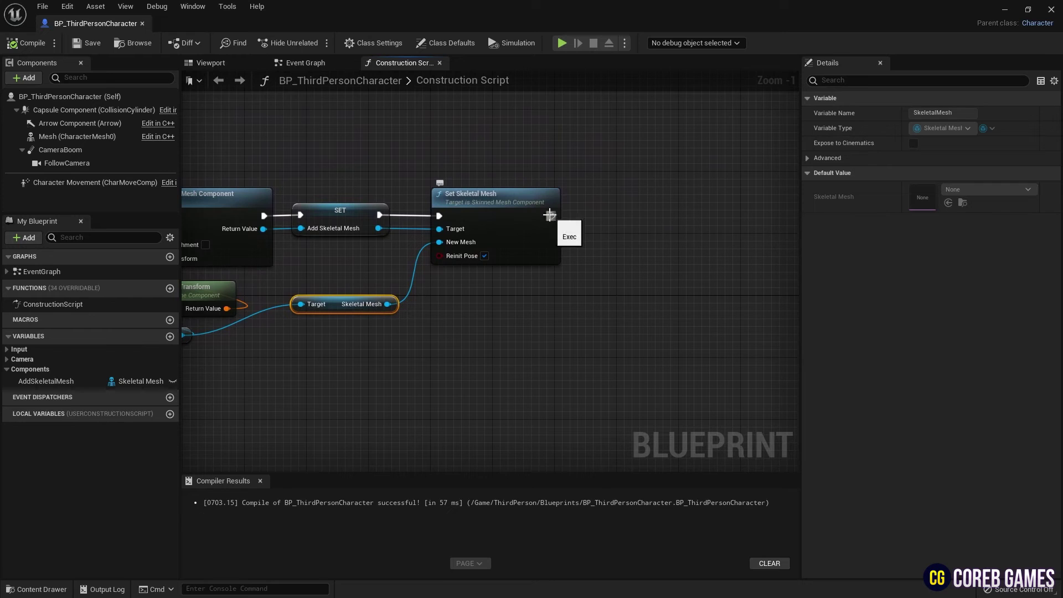
- Add an AddSkeletalMesh getter with Set Anim Instance Class running after Set Skeletal Mesh
right_click_drag(392, 304, 352, 320)
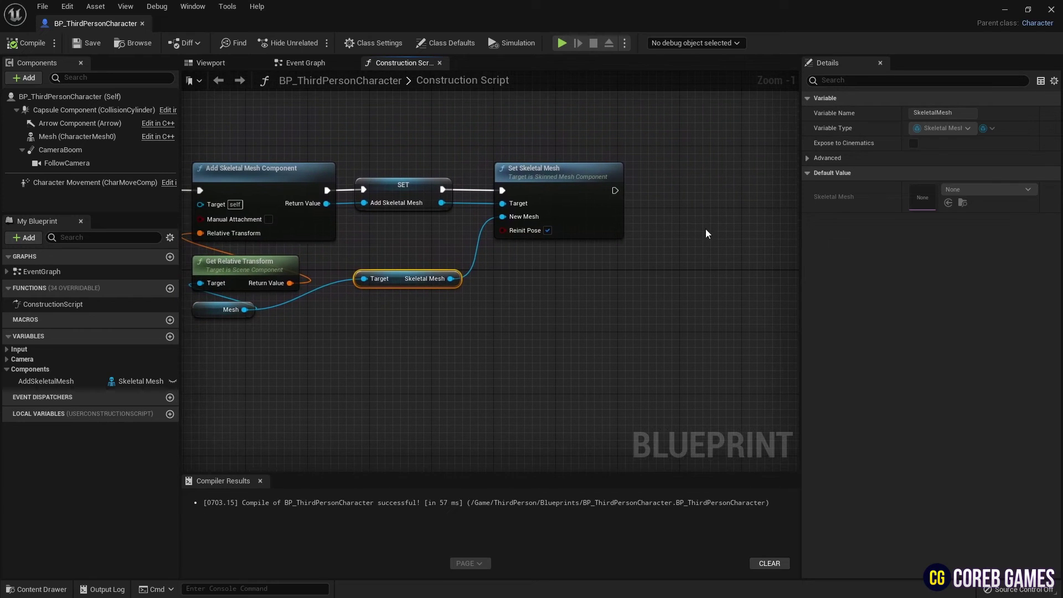
right_click_drag(706, 233, 619, 245)
right_click(583, 199)
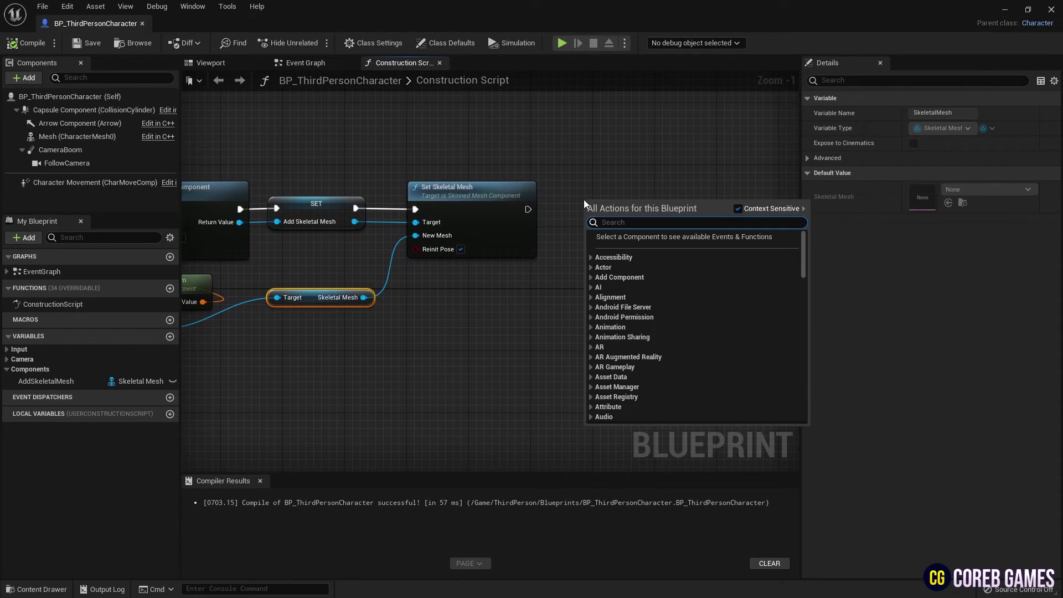
left_click(586, 188)
left_click_drag(64, 382, 590, 278)
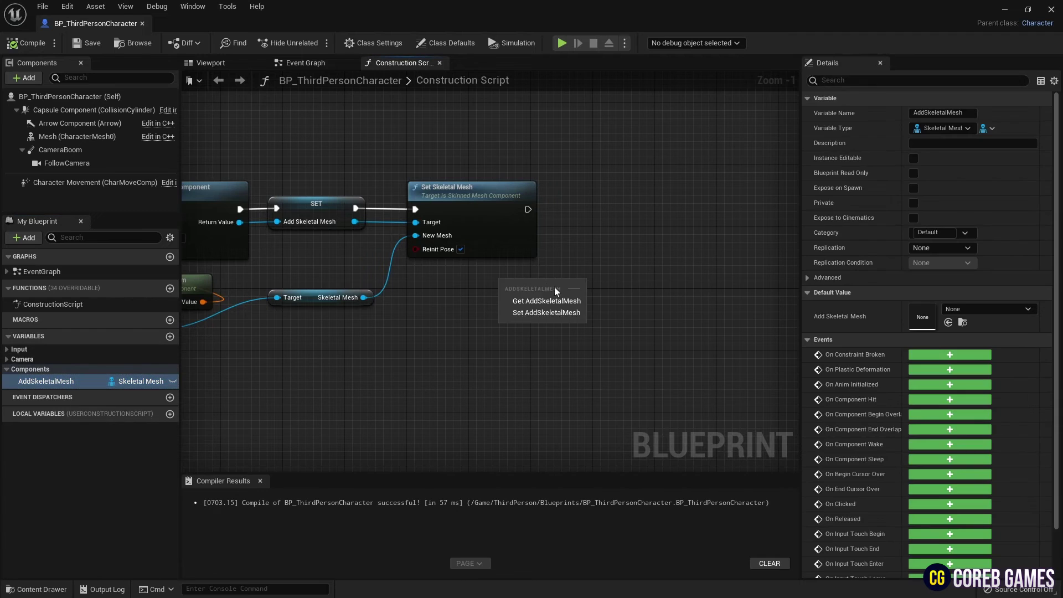
left_click(578, 301)
left_click_drag(572, 236, 572, 235)
type("set anim")
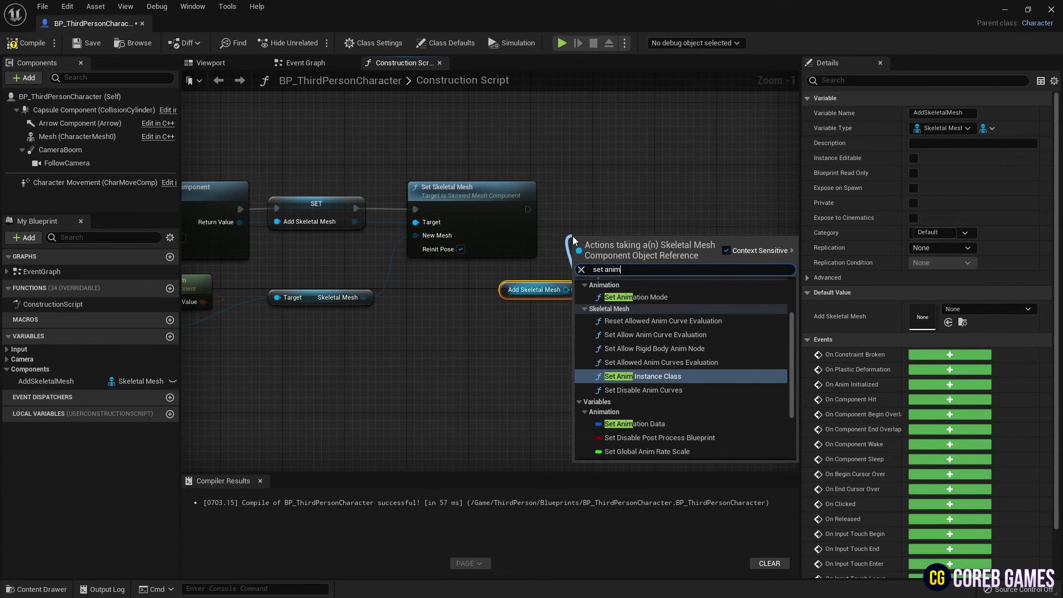
key("Return")
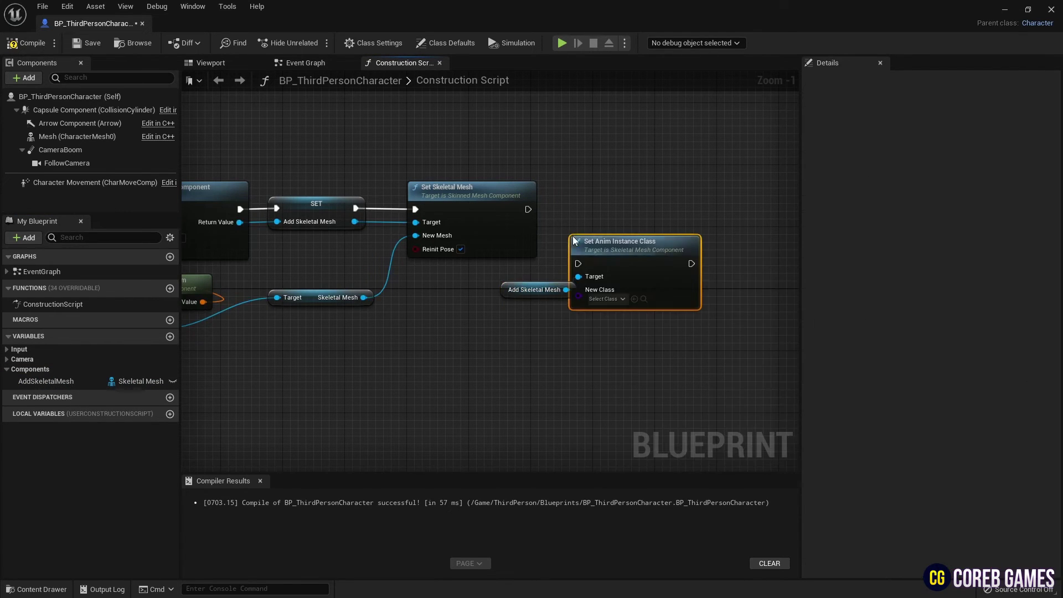
left_click_drag(528, 209, 587, 212)
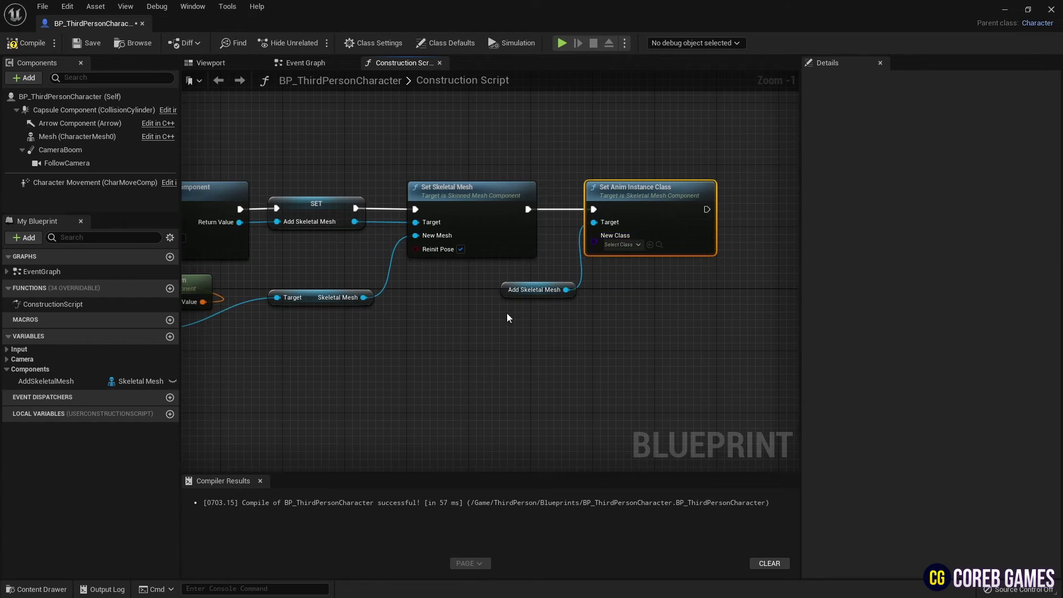
- Feed Mesh's Get Anim Class into the New Class input
right_click_drag(507, 317, 610, 273)
left_click_drag(261, 284, 438, 285)
type("anim")
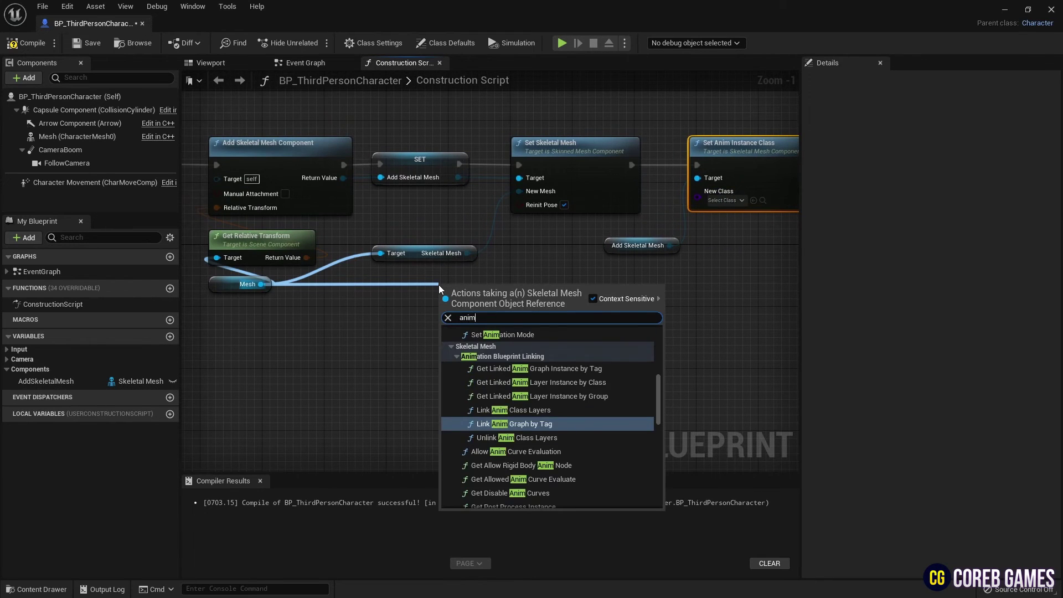
key("Home")
type("get")
scroll(537, 417, "down", 2)
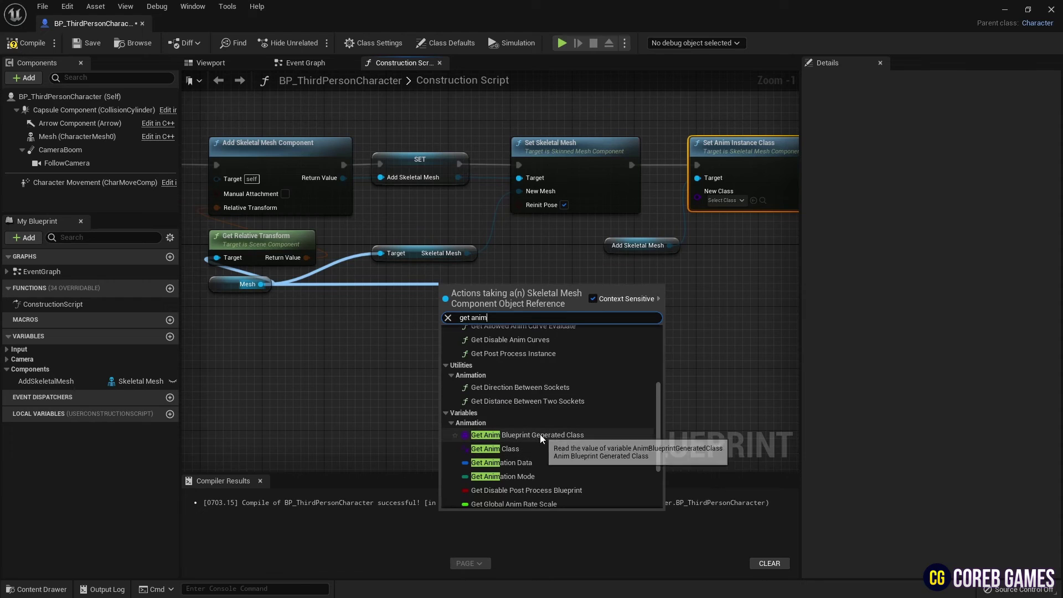
left_click(559, 435)
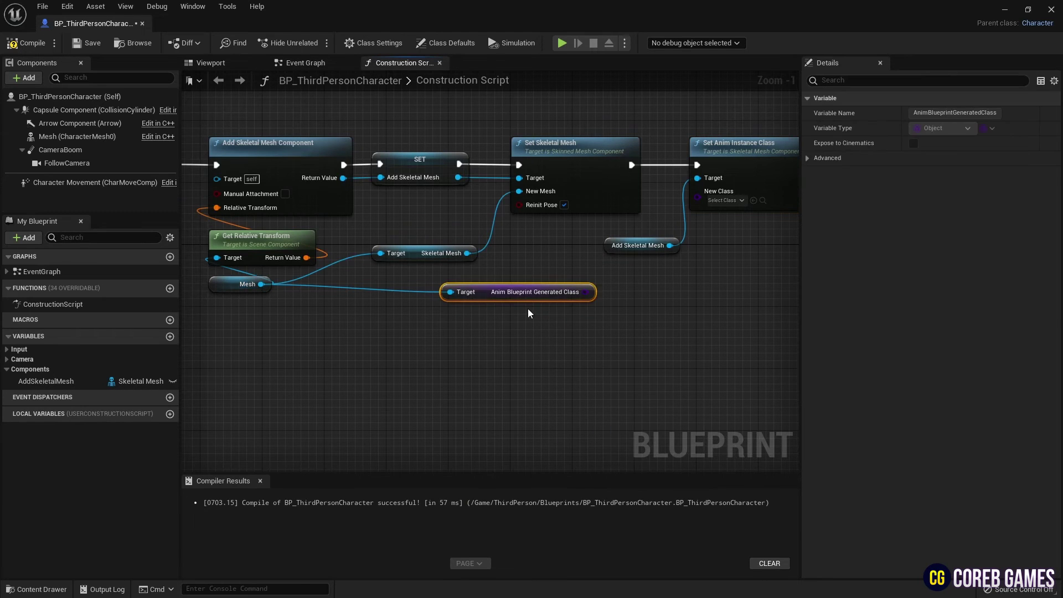
key("Delete")
left_click_drag(261, 284, 336, 287)
type("get anima")
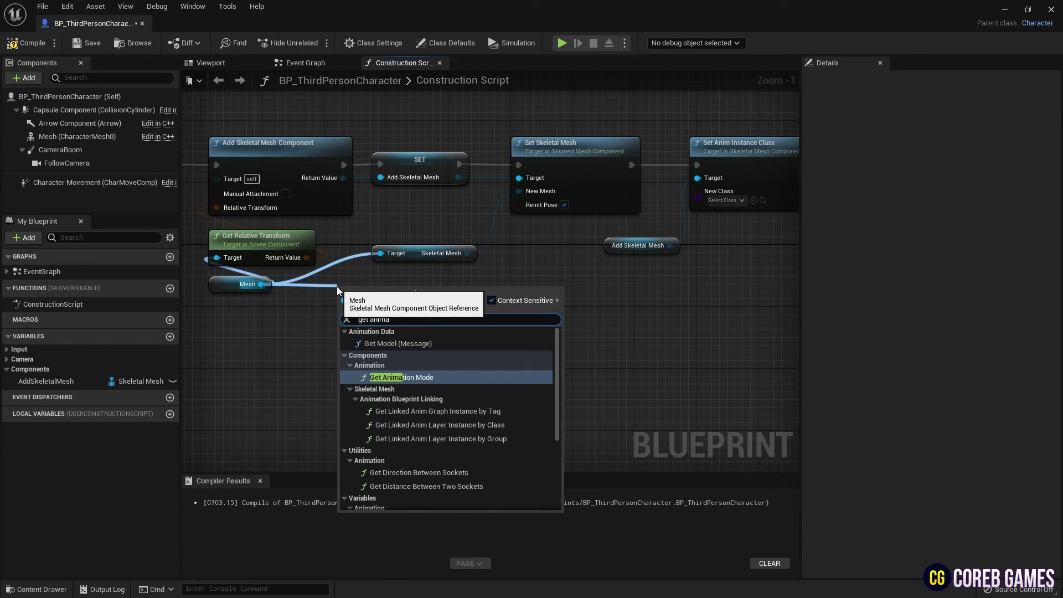
type(" c")
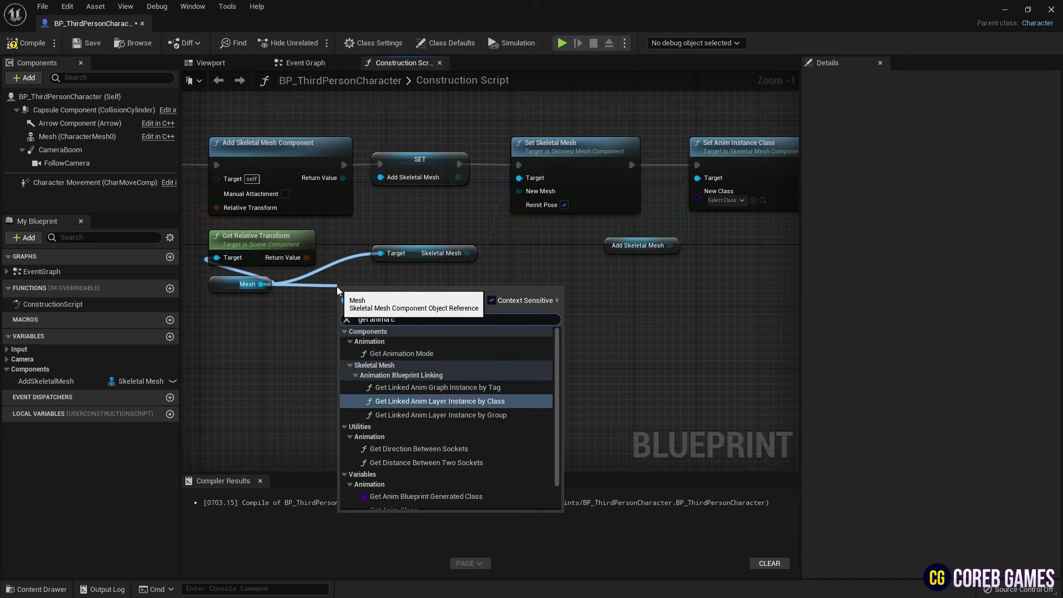
scroll(423, 479, "down", 2)
left_click(424, 474)
left_click_drag(466, 284, 697, 191)
- Compile the character blueprint and check it in the viewport
right_click_drag(540, 280, 476, 298)
left_click(26, 42)
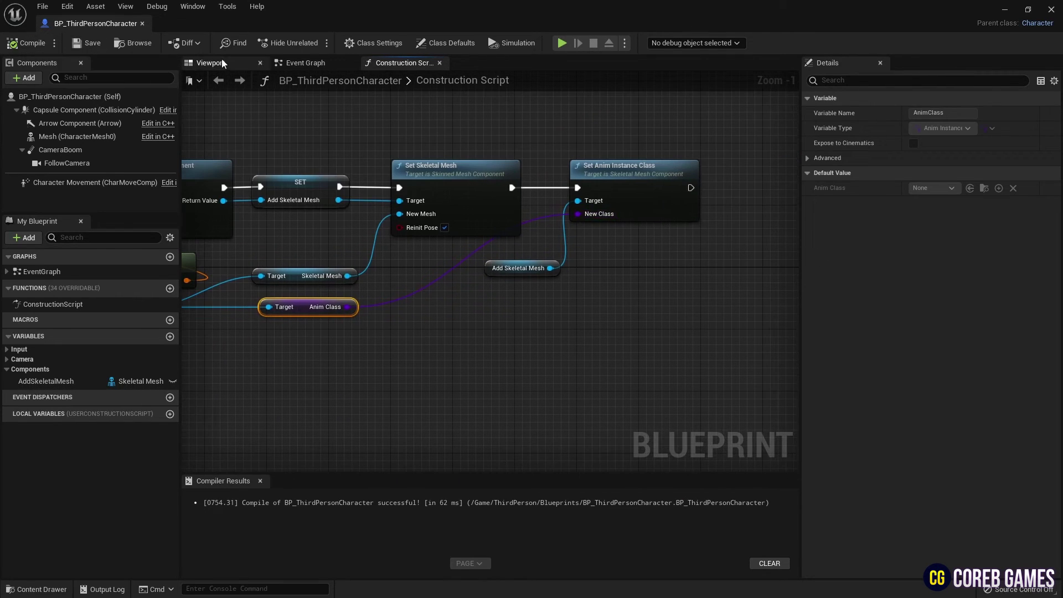
left_click(210, 63)
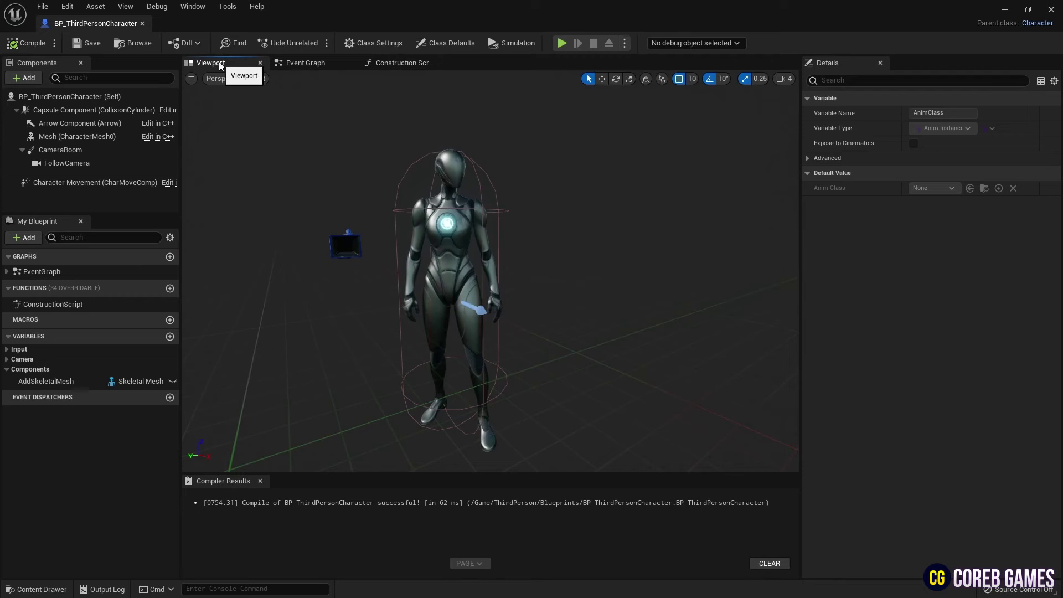
left_click(410, 68)
right_click_drag(636, 226, 446, 252)
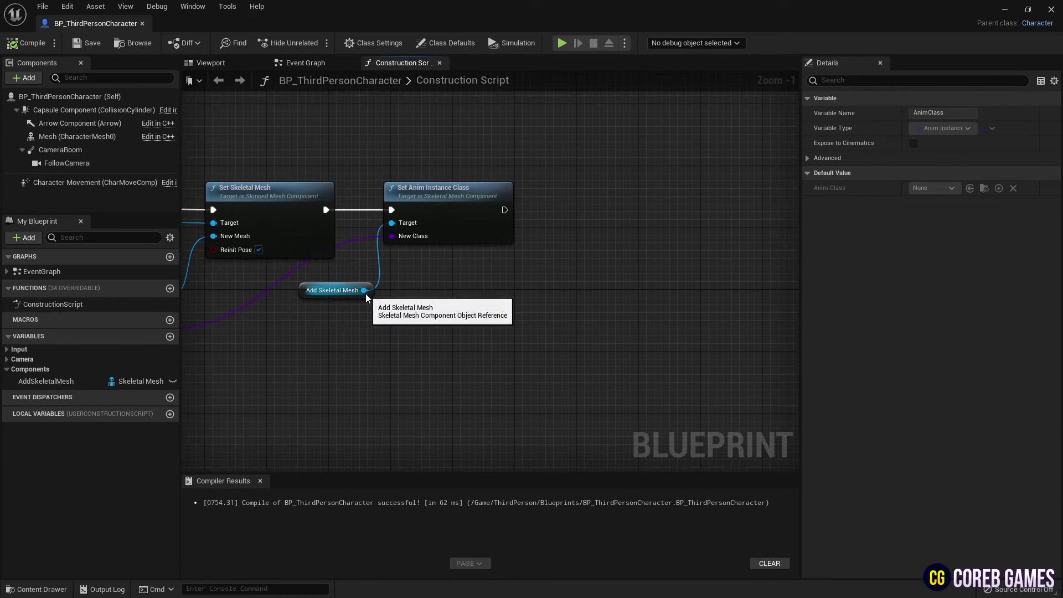
- Add a Set Material node on Add Skeletal Mesh, lined up with the chain
left_click_drag(364, 290, 544, 264)
type("set material")
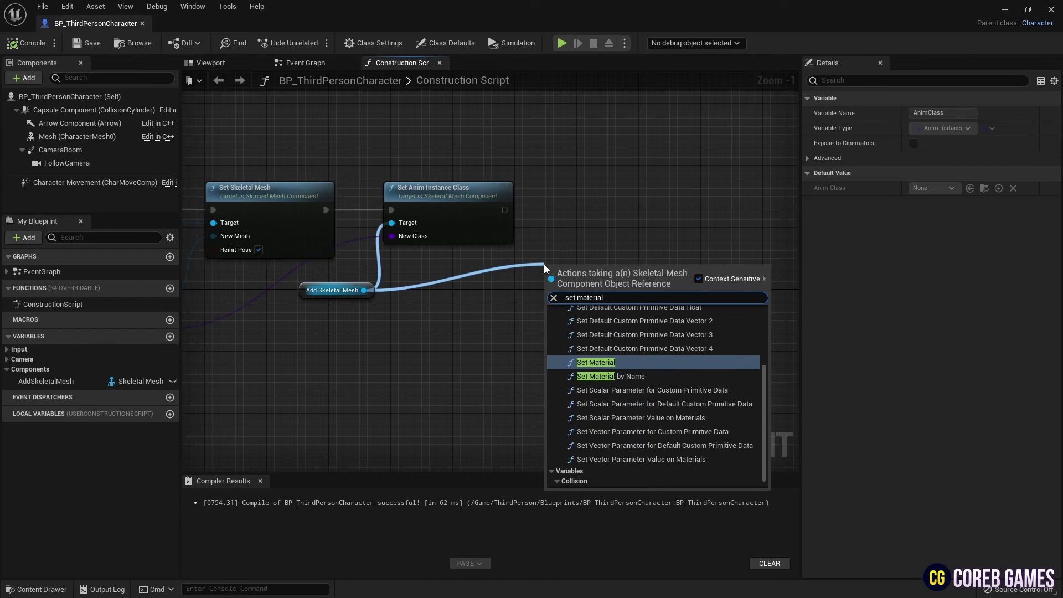
key("Return")
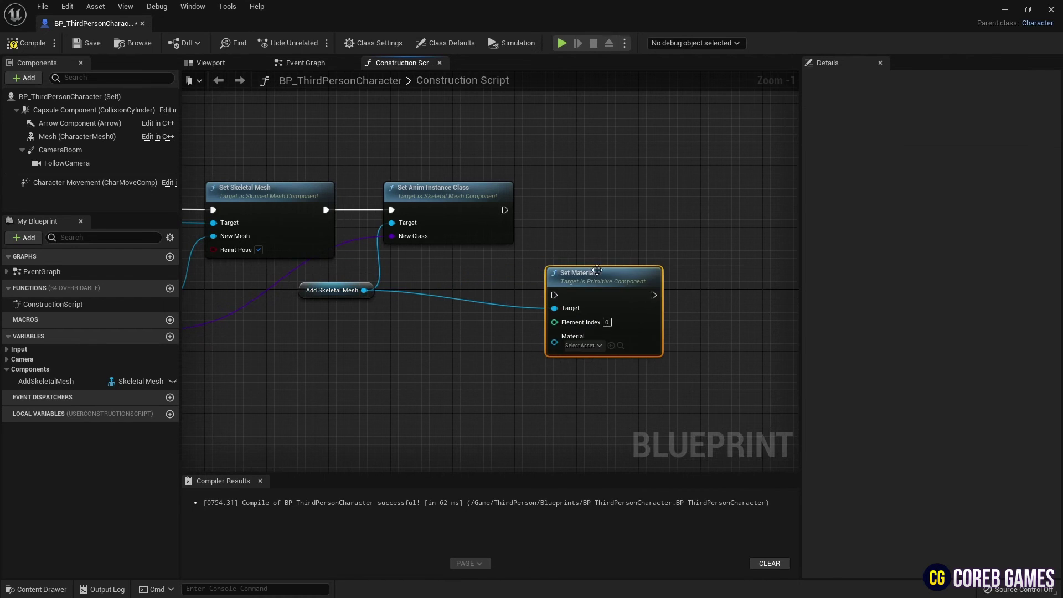
left_click_drag(602, 271, 606, 188)
right_click_drag(742, 265, 633, 272)
- Duplicate Set Material, wire its exec and Target, and set Element Index to 1
key("ctrl+d")
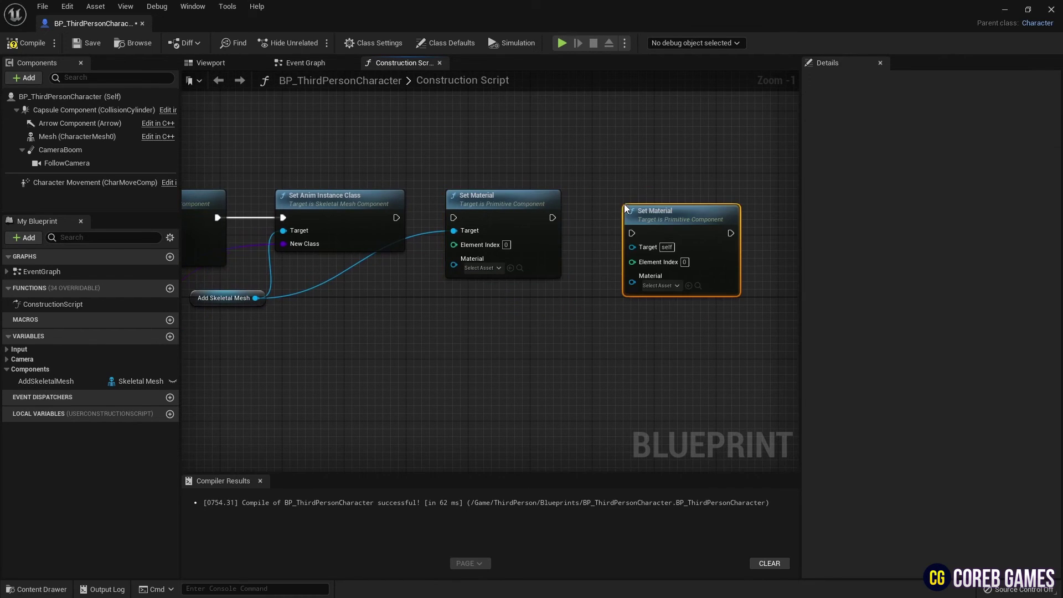
left_click_drag(653, 227, 637, 211)
left_click_drag(396, 218, 395, 220)
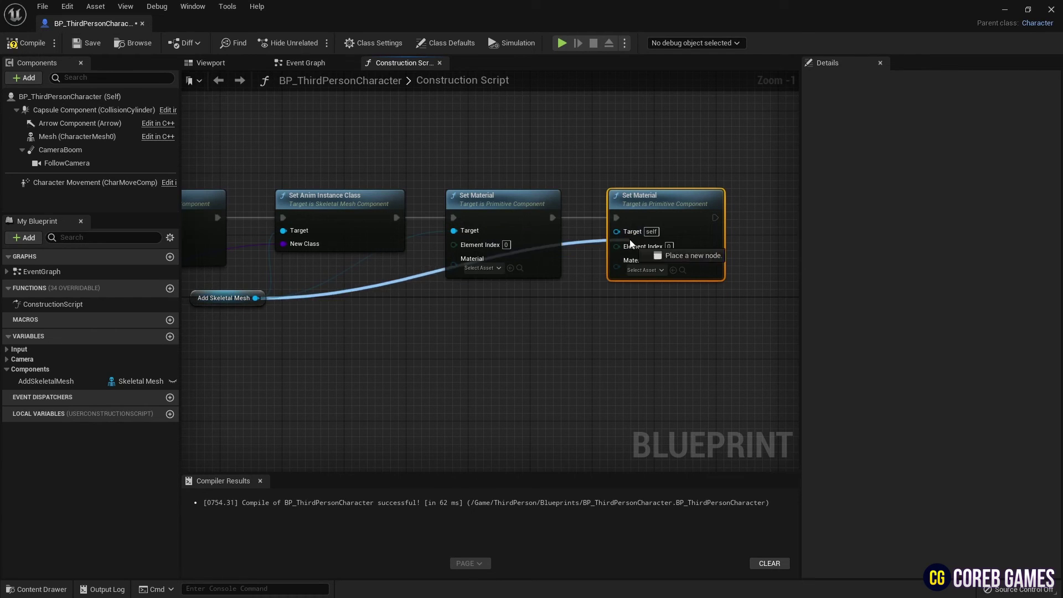
left_click_drag(630, 244, 616, 231)
left_click(668, 245)
type("1")
key("Return")
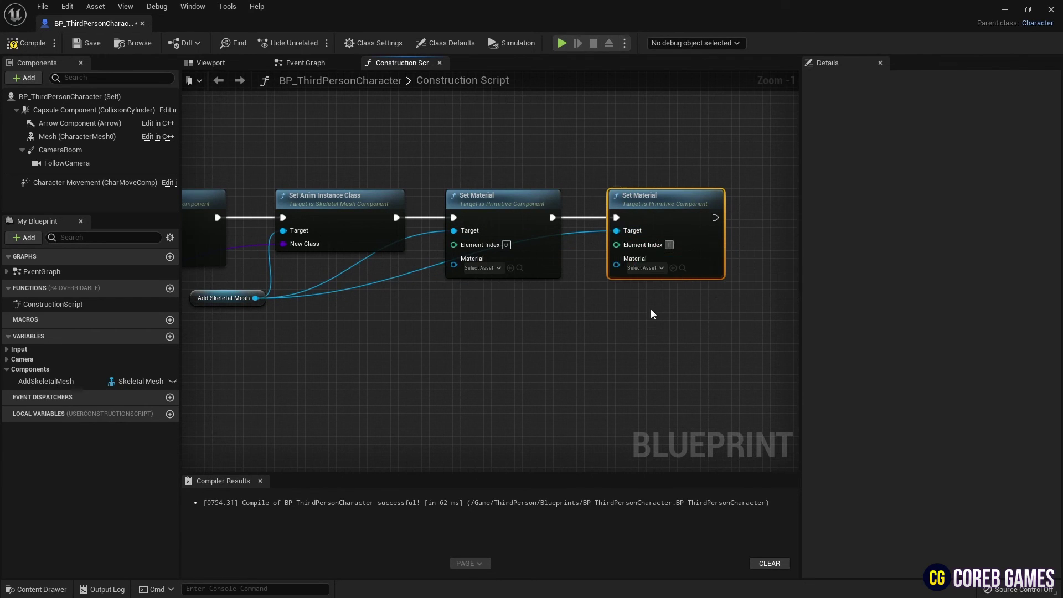
- Assign M_Outline_Inst to both Set Material nodes, elements 0 and 1
left_click(497, 268)
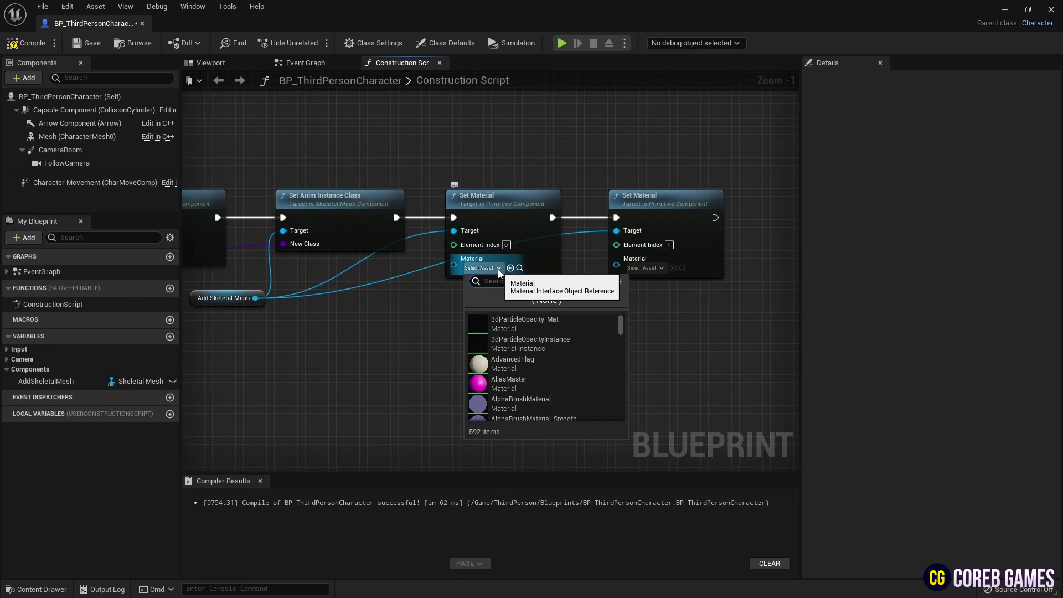
type("outline")
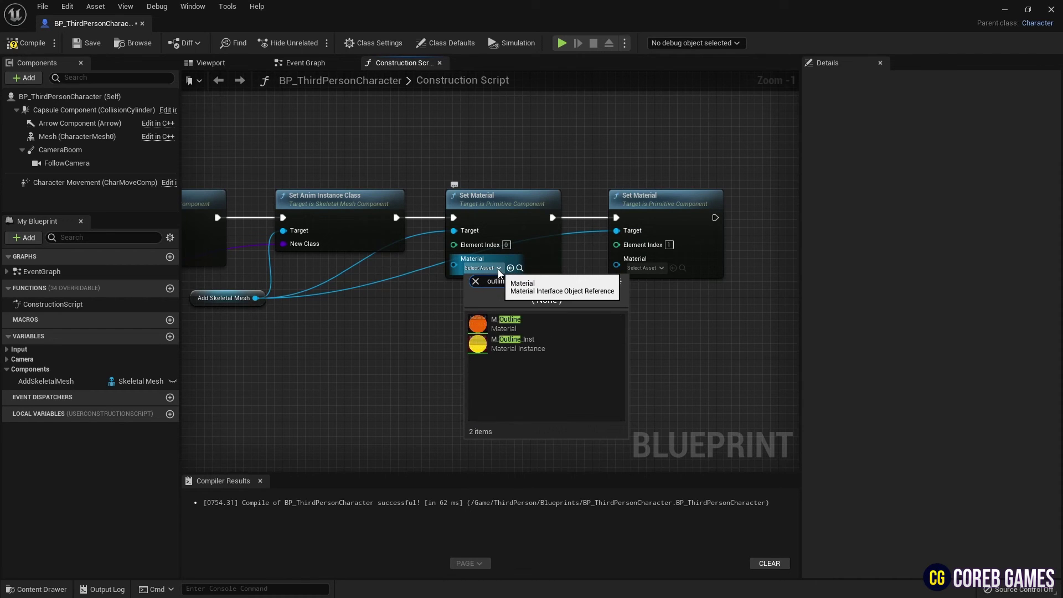
left_click(537, 347)
left_click(643, 269)
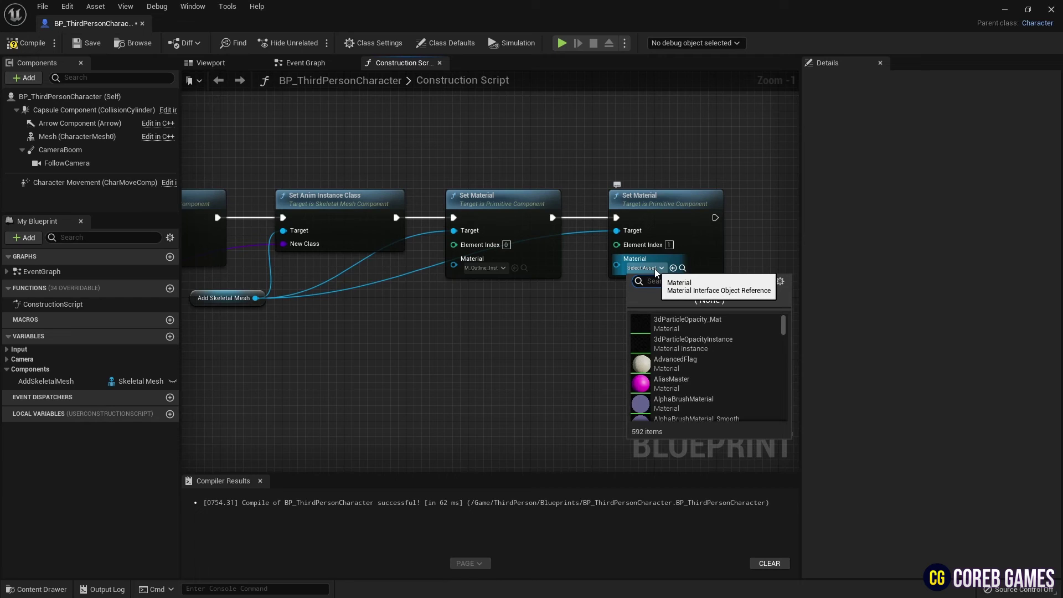
type("outline")
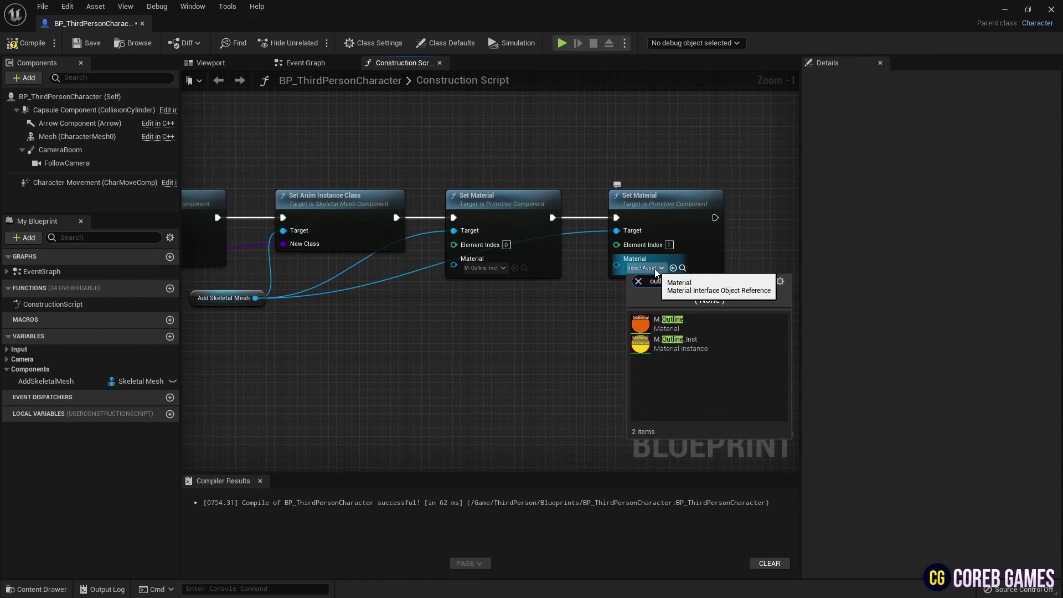
left_click(690, 344)
- Compile the blueprint and view the orange-outlined character in the viewport
right_click_drag(513, 327, 569, 316)
left_click(27, 48)
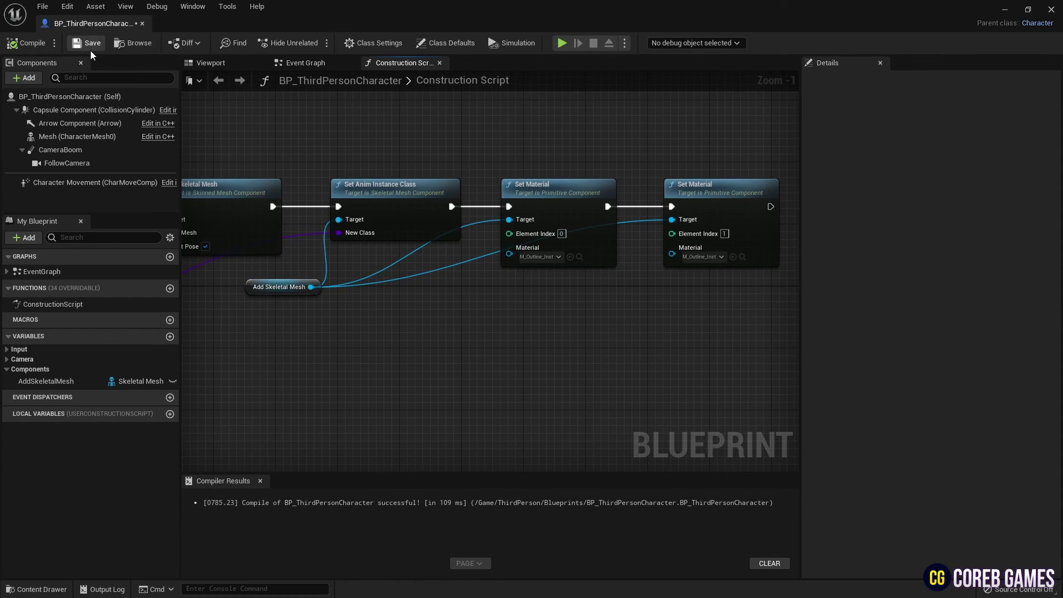
left_click(211, 63)
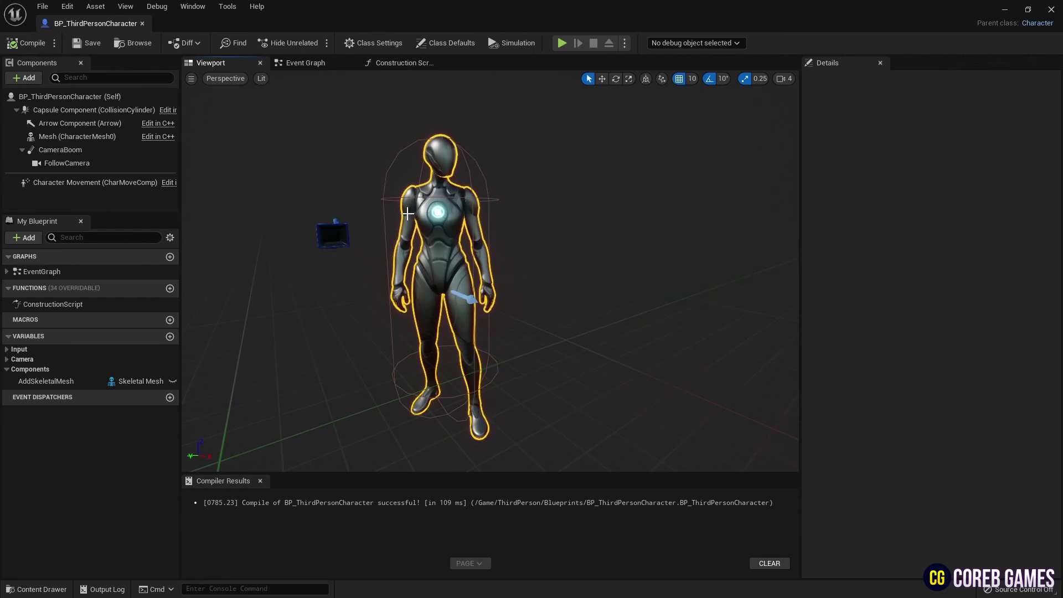
- Close BP_ThirdPersonCharacter and play ThirdPersonMap to see the orange-outlined character
left_click(142, 24)
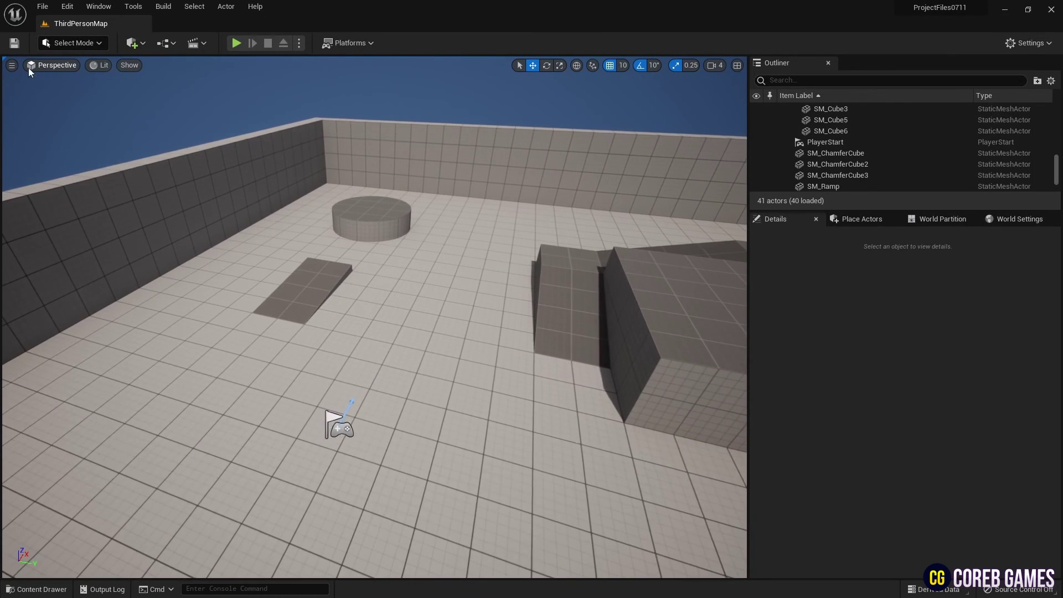
left_click(237, 44)
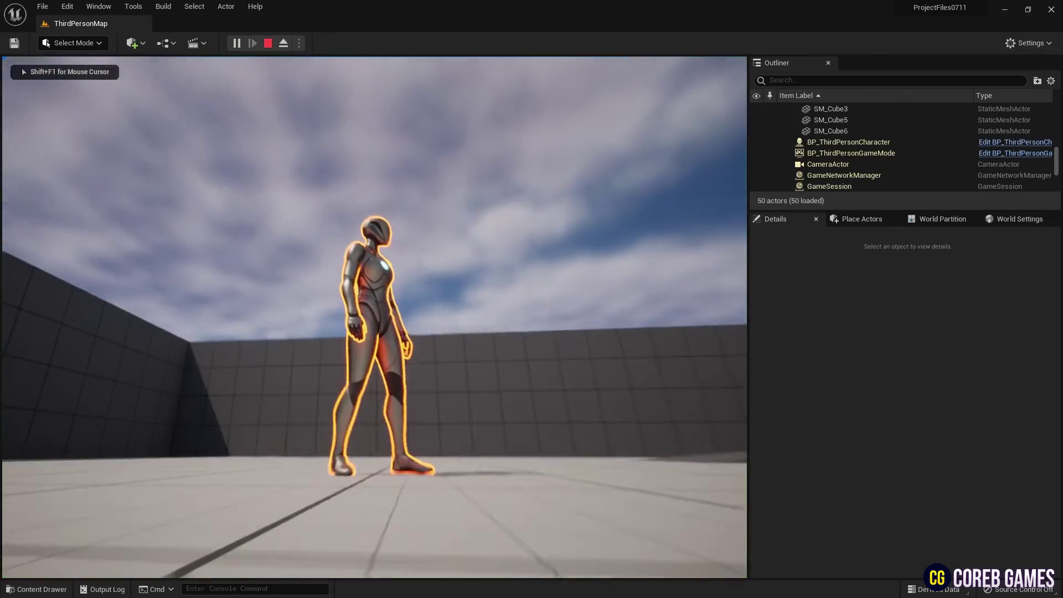